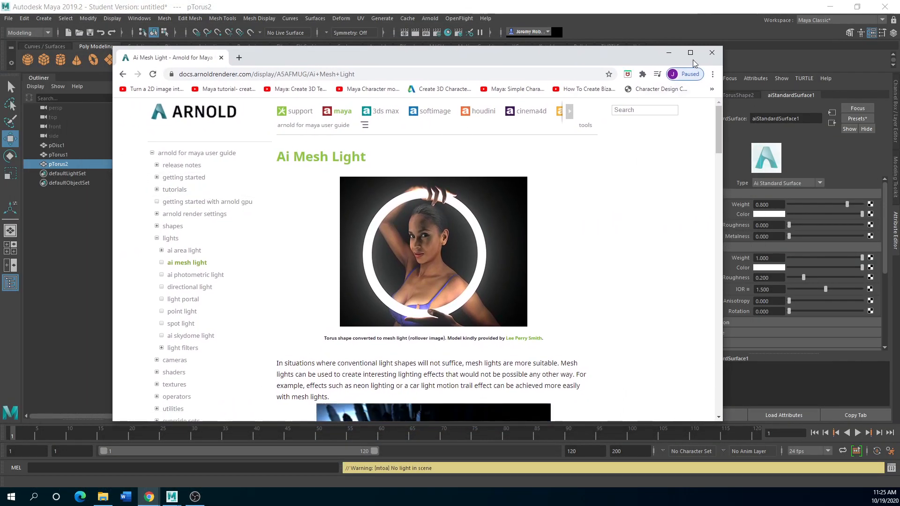
- Maximize the browser and read the Ai Mesh Light documentation through to the Mesh Light vs Emission comparison
{"action": "left_click", "coordinate": [690, 52]}
{"action": "scroll", "coordinate": [202, 358], "scroll_direction": "down", "scroll_amount": 3}
{"action": "scroll", "coordinate": [204, 363], "scroll_direction": "down", "scroll_amount": 10}
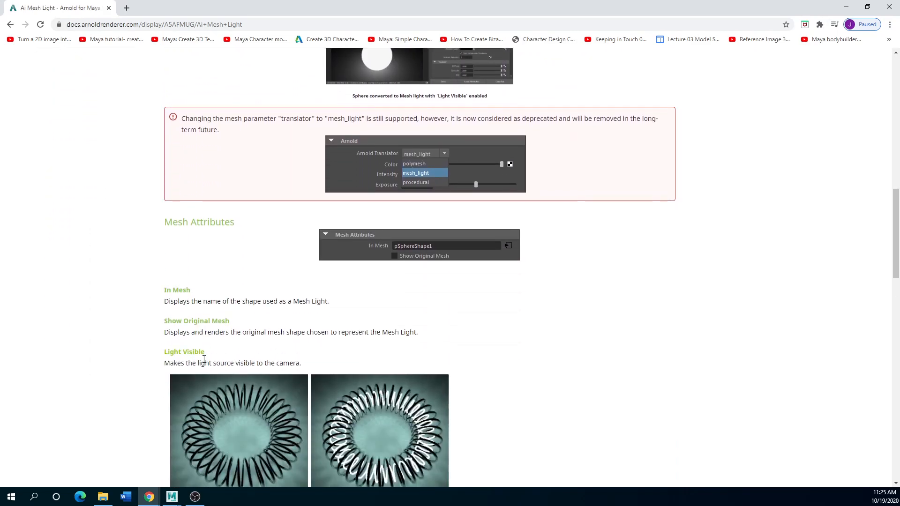
{"action": "scroll", "coordinate": [204, 360], "scroll_direction": "down", "scroll_amount": 3}
{"action": "scroll", "coordinate": [199, 209], "scroll_direction": "up", "scroll_amount": 3}
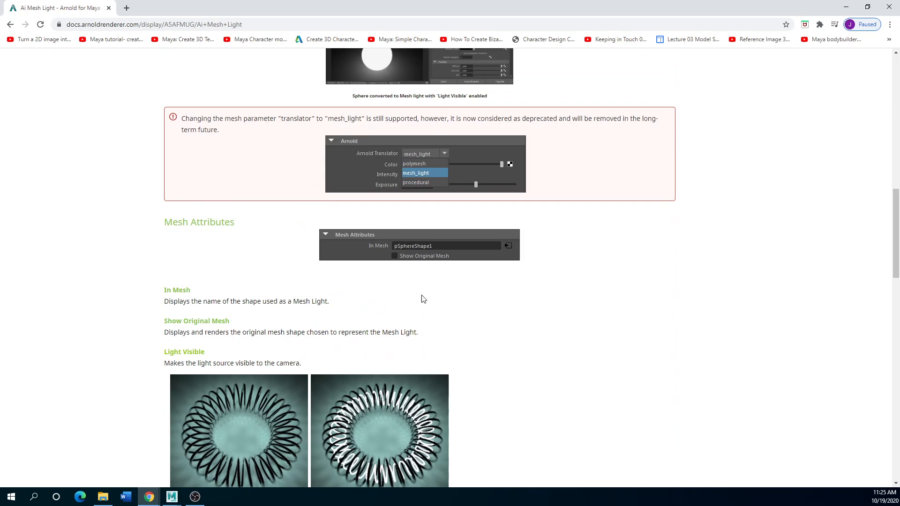
{"action": "scroll", "coordinate": [117, 346], "scroll_direction": "down", "scroll_amount": 12}
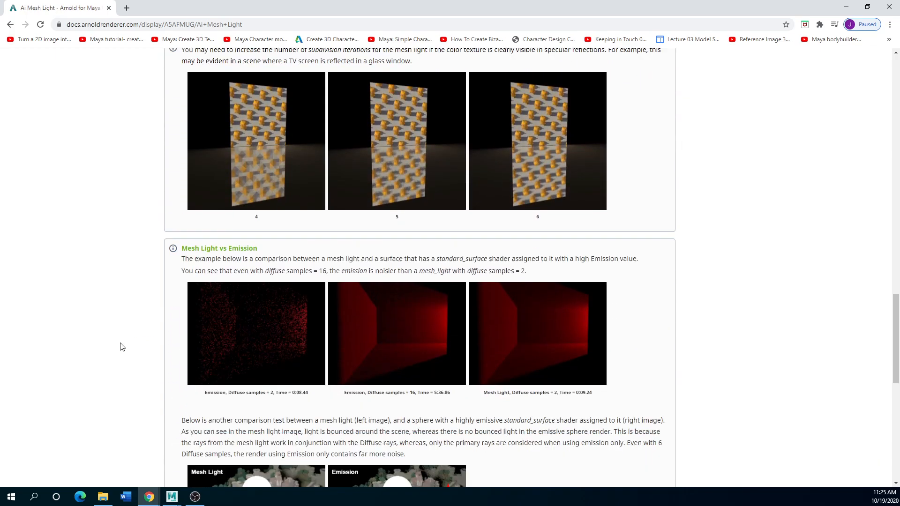
{"action": "scroll", "coordinate": [121, 347], "scroll_direction": "down", "scroll_amount": 2}
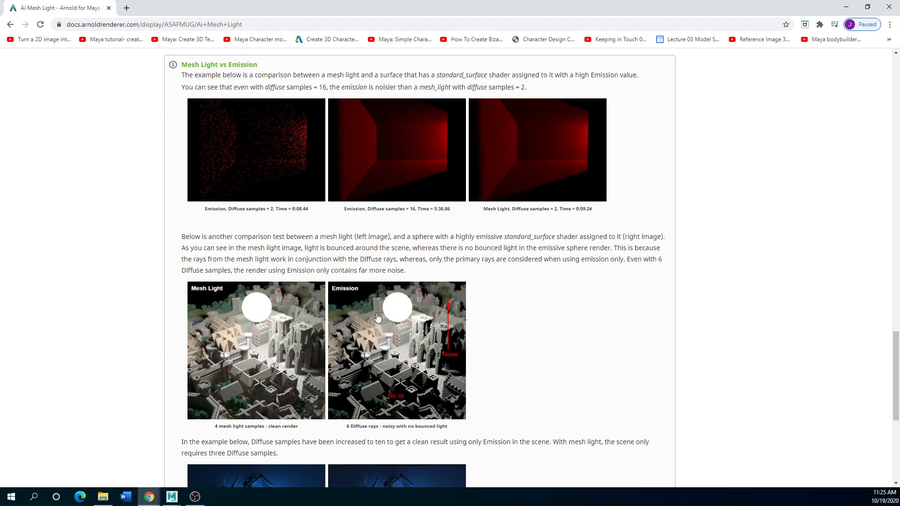
- Review the documentation's mesh light examples, limitations and creation instructions, and switch back to Maya
{"action": "scroll", "coordinate": [288, 369], "scroll_direction": "up", "scroll_amount": 14}
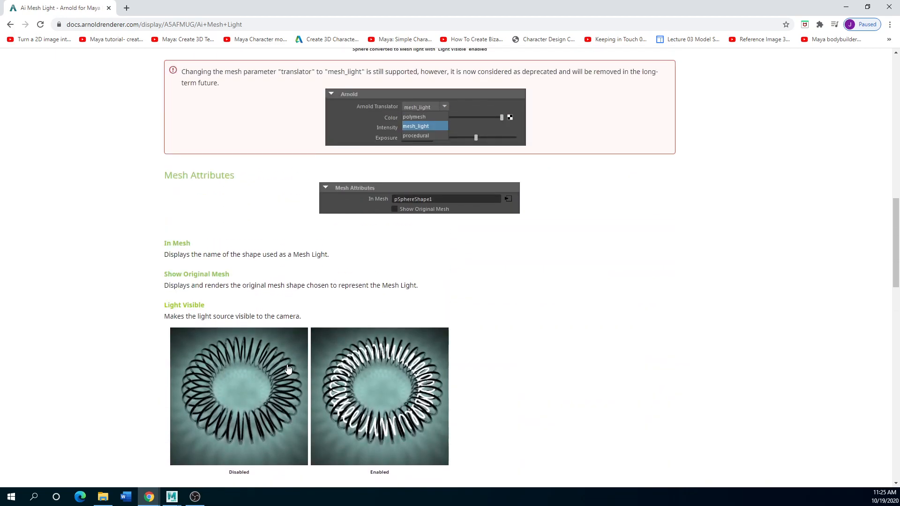
{"action": "scroll", "coordinate": [288, 369], "scroll_direction": "up", "scroll_amount": 6}
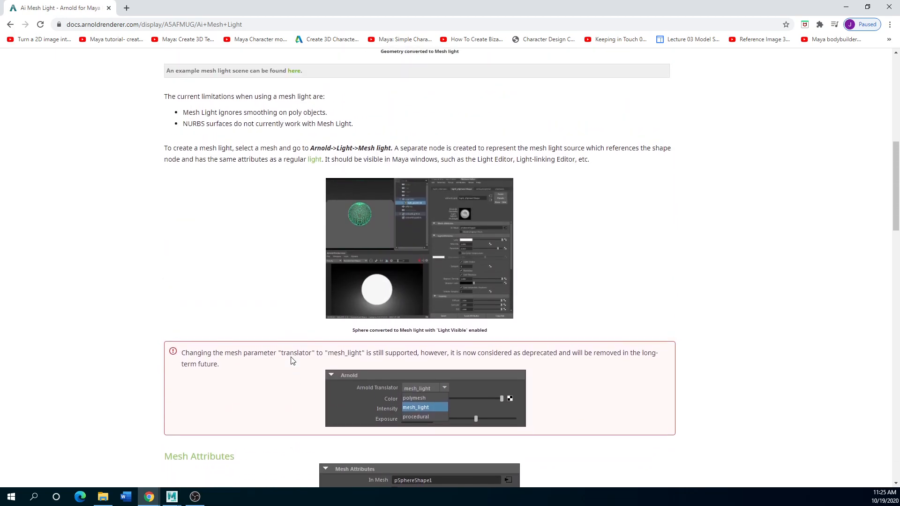
{"action": "scroll", "coordinate": [291, 357], "scroll_direction": "up", "scroll_amount": 3}
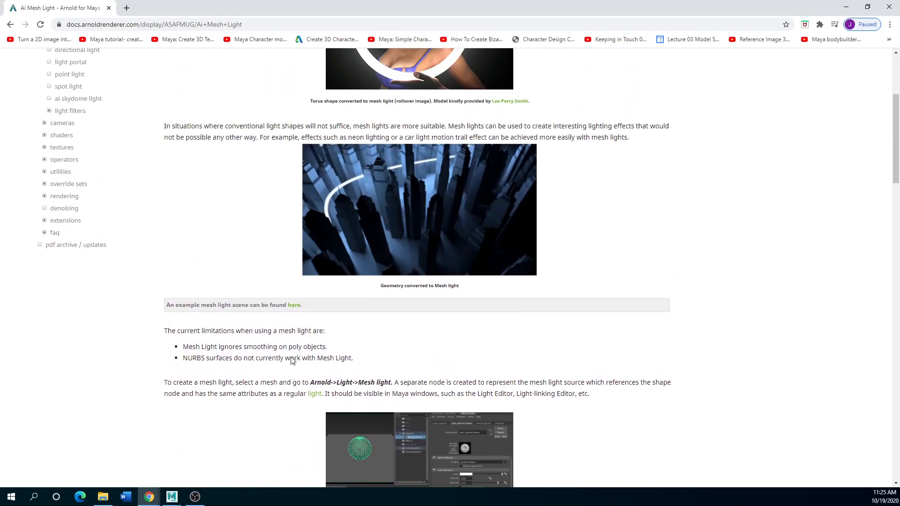
{"action": "scroll", "coordinate": [291, 358], "scroll_direction": "up", "scroll_amount": 2}
{"action": "scroll", "coordinate": [291, 361], "scroll_direction": "down", "scroll_amount": 5}
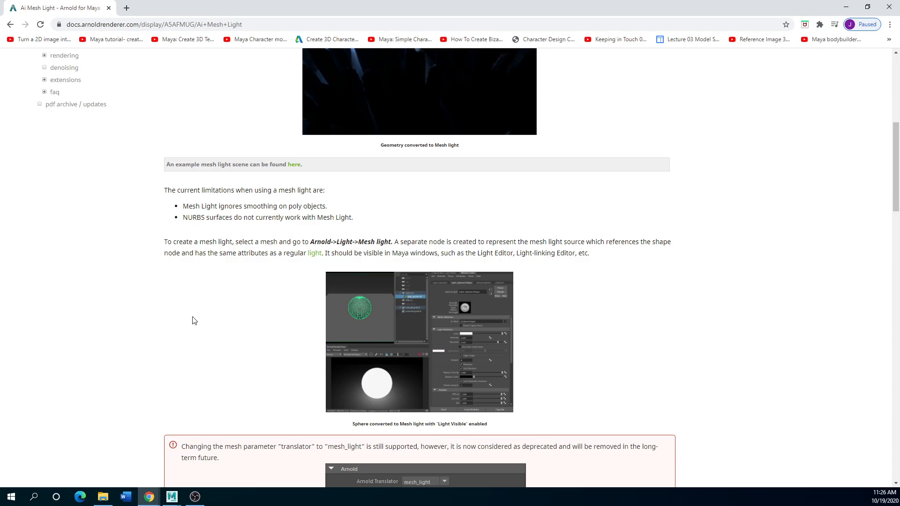
{"action": "scroll", "coordinate": [164, 362], "scroll_direction": "up", "scroll_amount": 1}
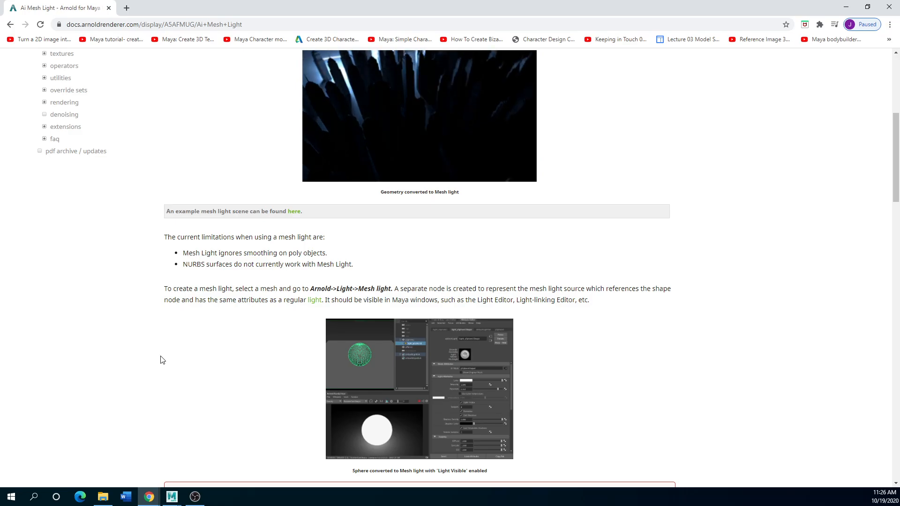
{"action": "scroll", "coordinate": [263, 324], "scroll_direction": "up", "scroll_amount": 4}
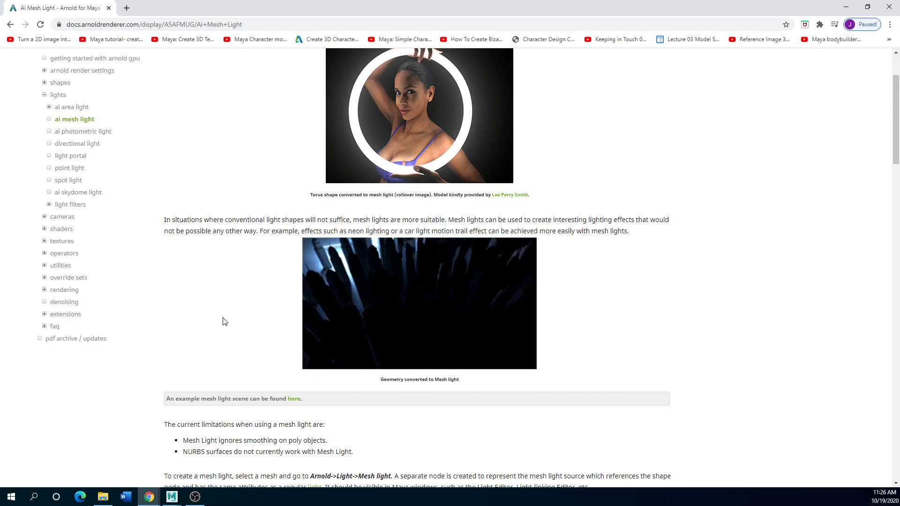
{"action": "left_click_drag", "start_coordinate": [341, 9], "coordinate": [0, 49]}
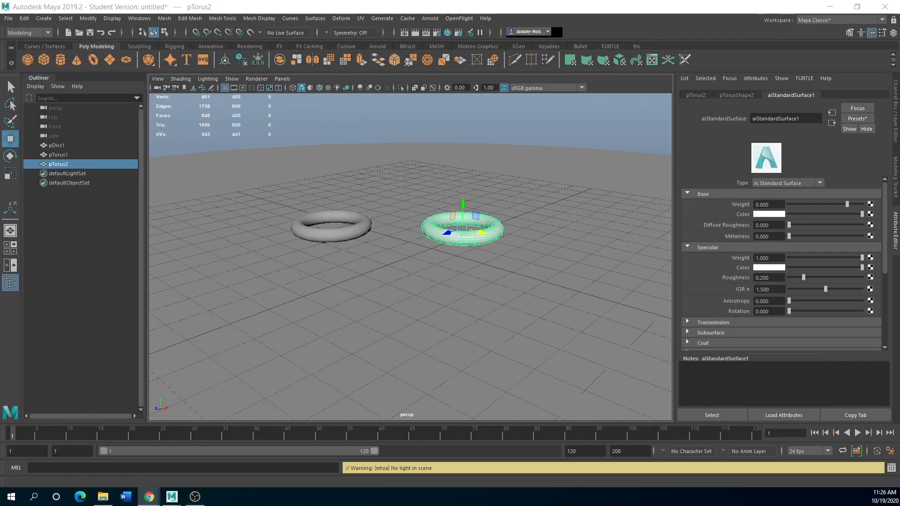
- Try to convert the ground disc into an Arnold mesh light
{"action": "left_click", "coordinate": [312, 238]}
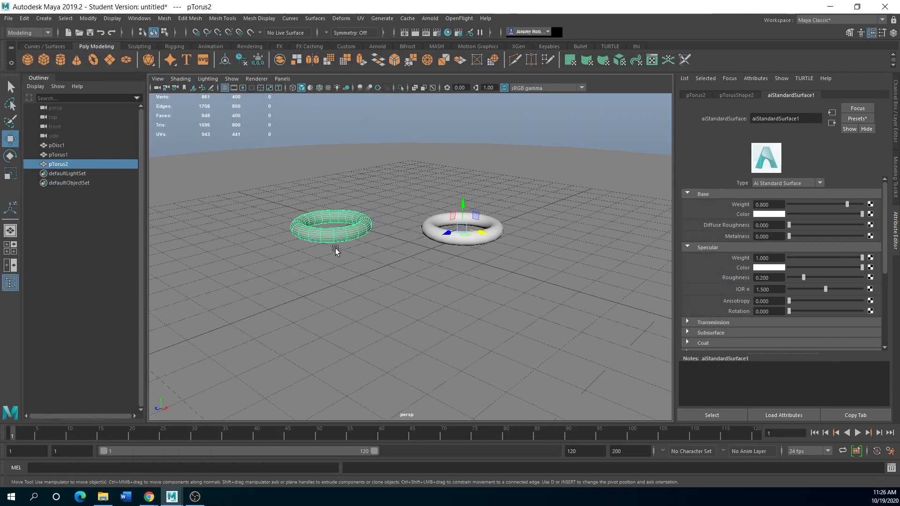
{"action": "left_click", "coordinate": [238, 259]}
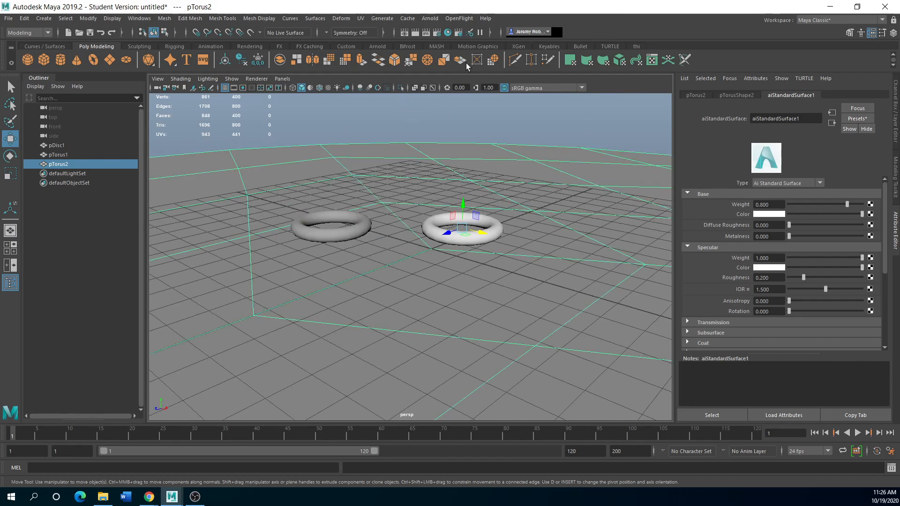
{"action": "left_click", "coordinate": [430, 18]}
{"action": "mouse_move", "coordinate": [511, 65]}
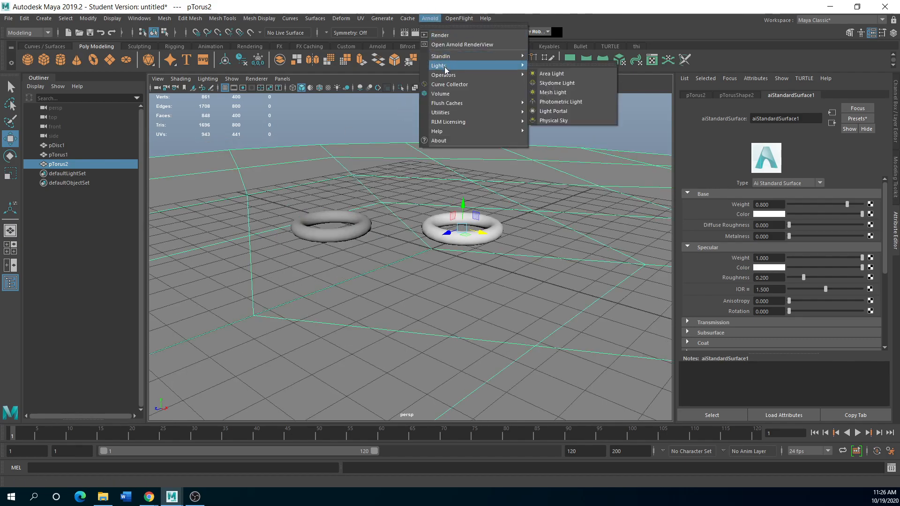
{"action": "left_click", "coordinate": [558, 92]}
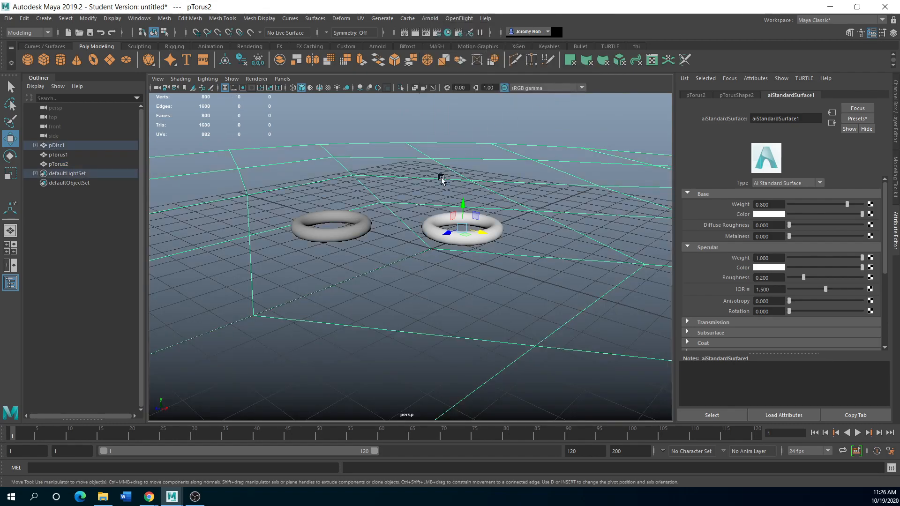
- Convert the torus pTorus1 into an Arnold mesh light
{"action": "left_click", "coordinate": [335, 235]}
{"action": "left_click", "coordinate": [430, 18]}
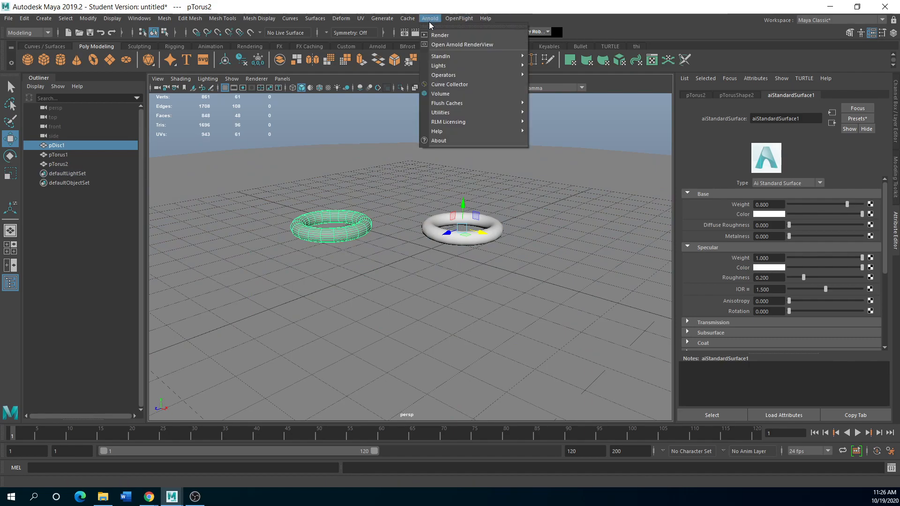
{"action": "mouse_move", "coordinate": [450, 65]}
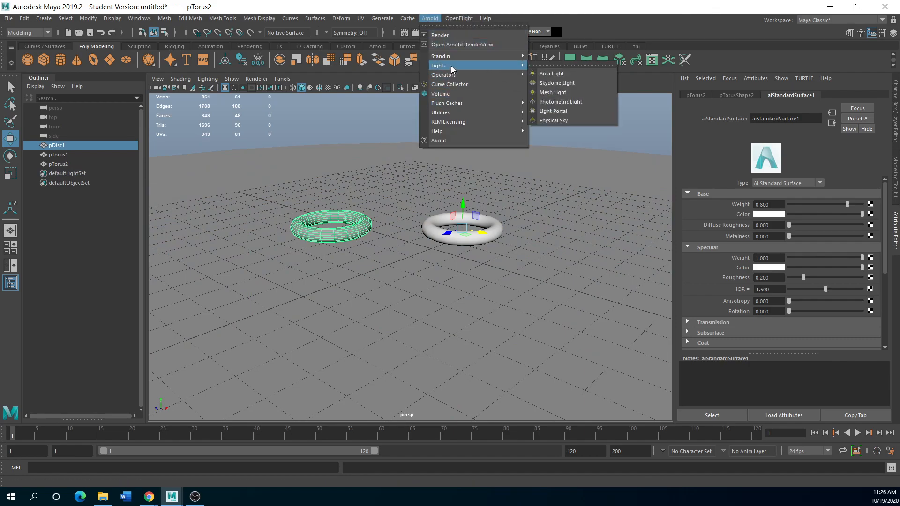
{"action": "left_click", "coordinate": [551, 94]}
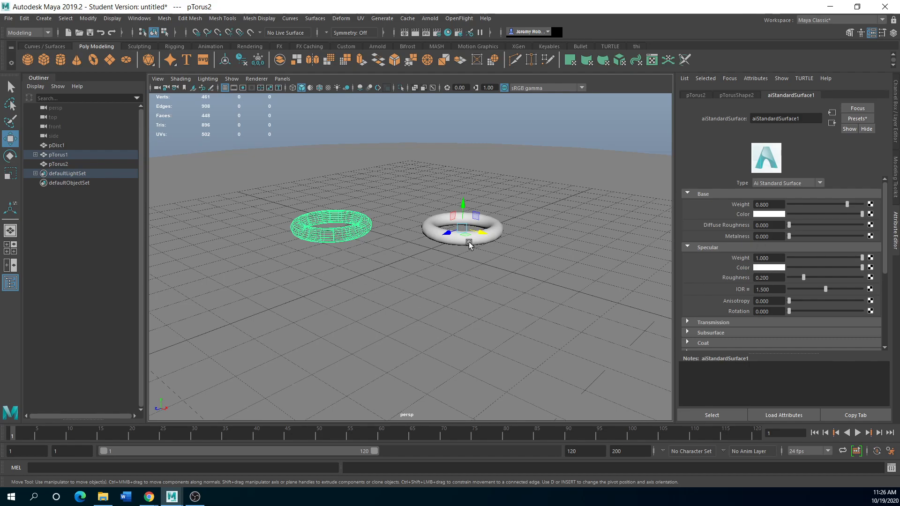
- Open the Arnold RenderView, start a live render of the perspective camera and position its window clear of the mesh light
{"action": "scroll", "coordinate": [348, 241], "scroll_direction": "up", "scroll_amount": 3}
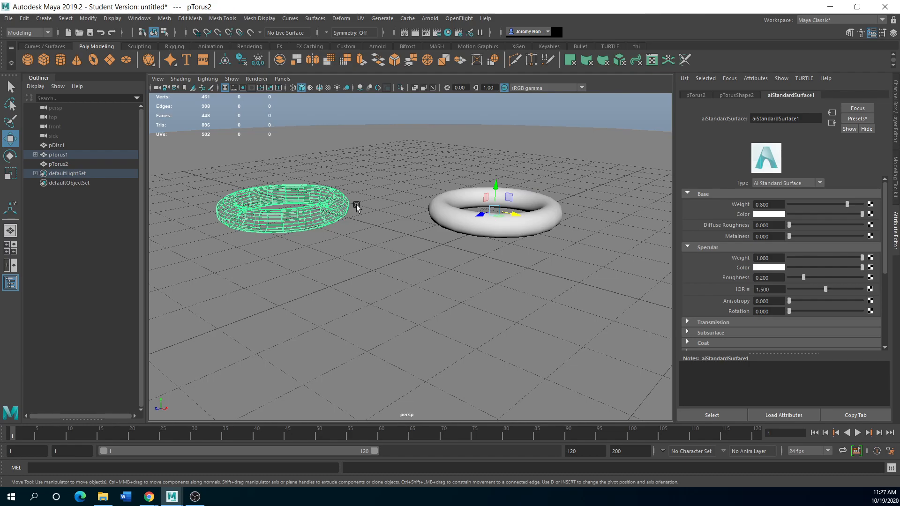
{"action": "left_click", "coordinate": [430, 18]}
{"action": "left_click", "coordinate": [444, 44]}
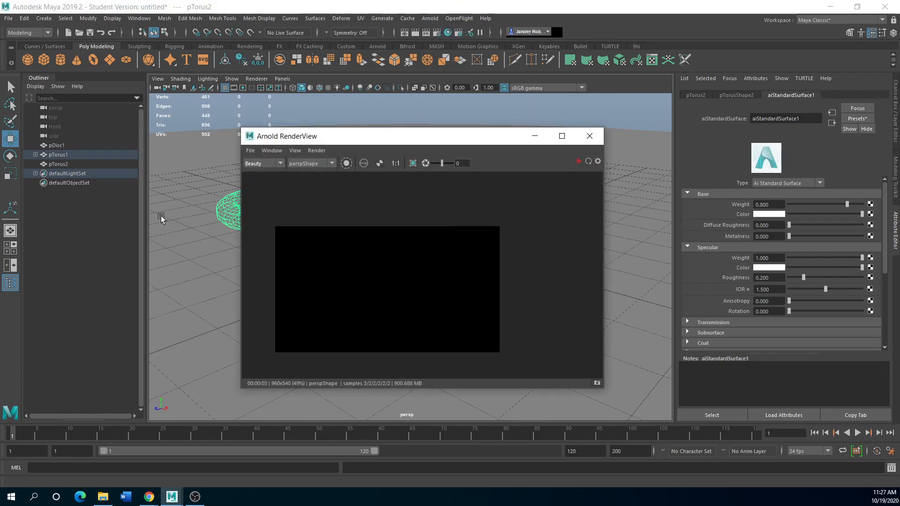
{"action": "left_click", "coordinate": [577, 161]}
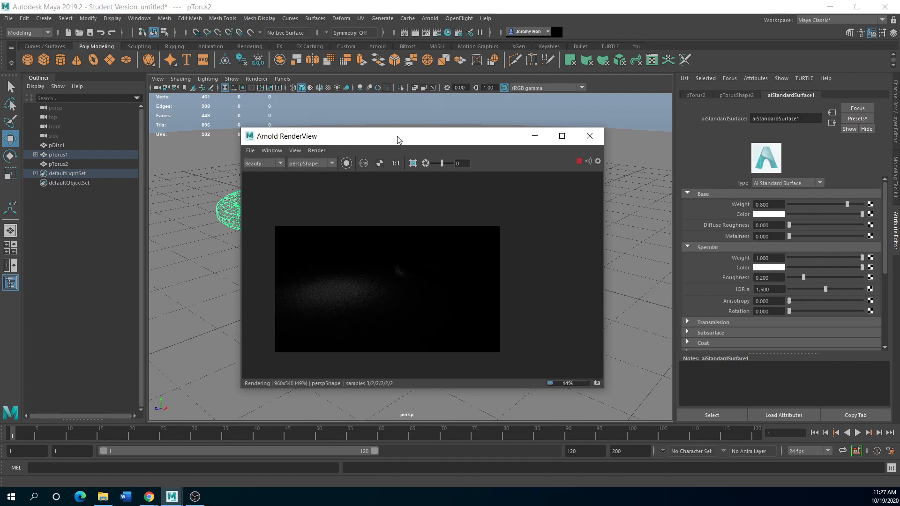
{"action": "left_click_drag", "start_coordinate": [393, 139], "coordinate": [507, 125]}
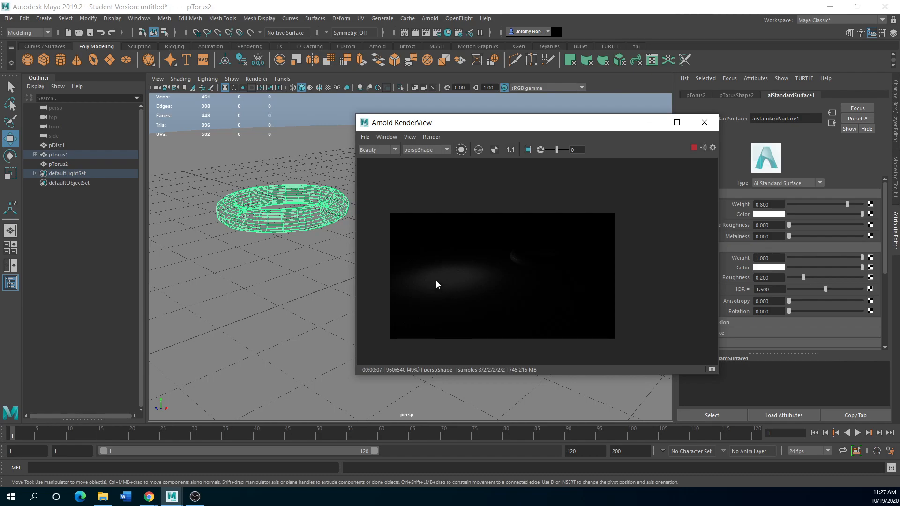
{"action": "left_click_drag", "start_coordinate": [487, 123], "coordinate": [455, 169]}
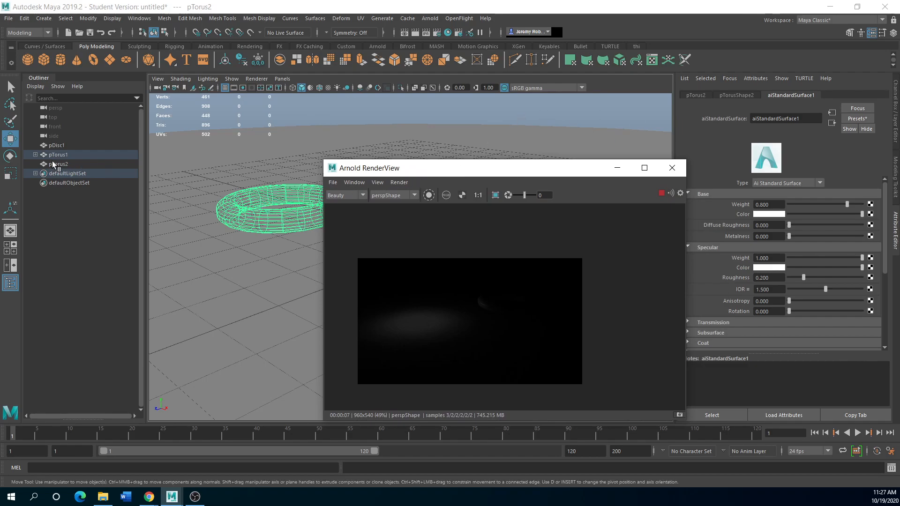
- Expand pTorus1 in the Outliner and check the attributes for the torus and its child light_pTorus1
{"action": "left_click", "coordinate": [35, 155]}
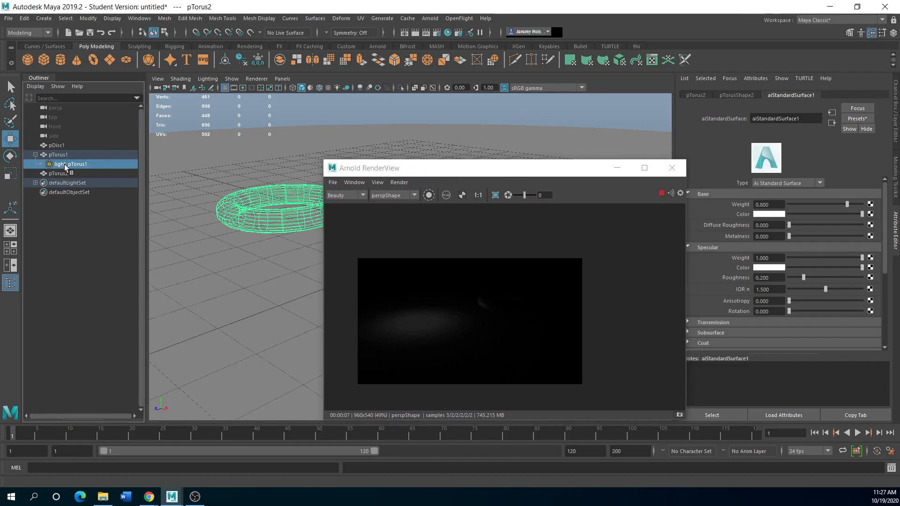
{"action": "left_click_drag", "start_coordinate": [525, 170], "coordinate": [511, 173]}
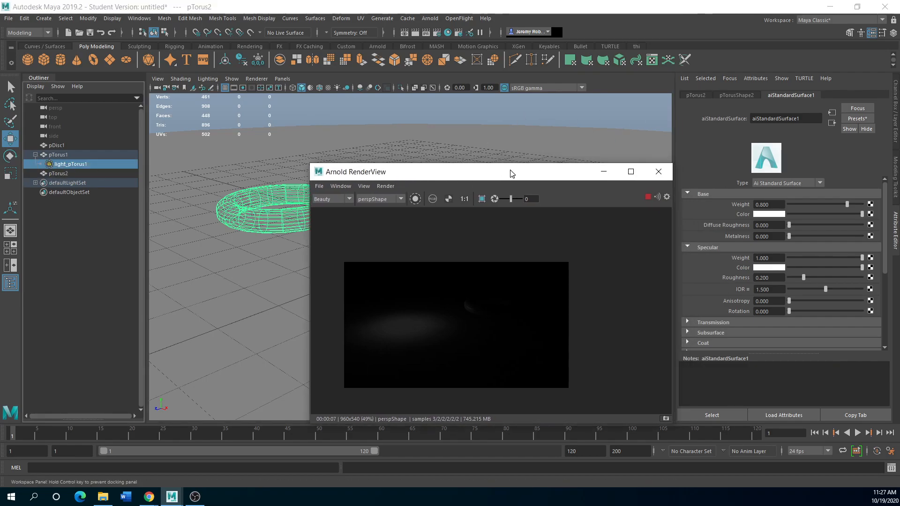
{"action": "left_click", "coordinate": [731, 94]}
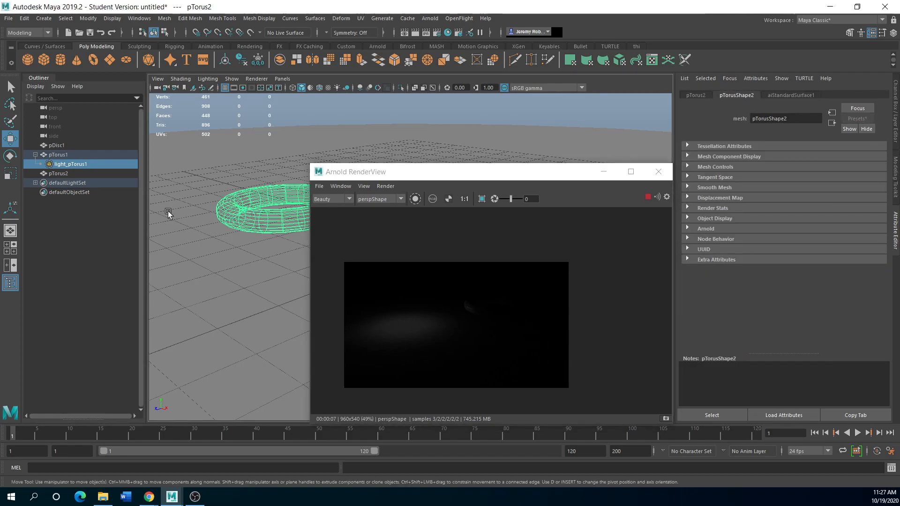
{"action": "left_click", "coordinate": [58, 155]}
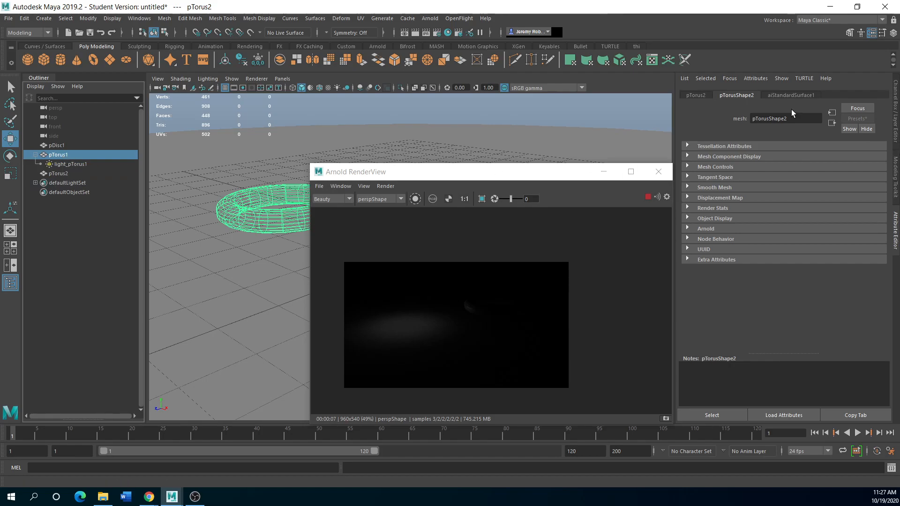
{"action": "left_click", "coordinate": [791, 95]}
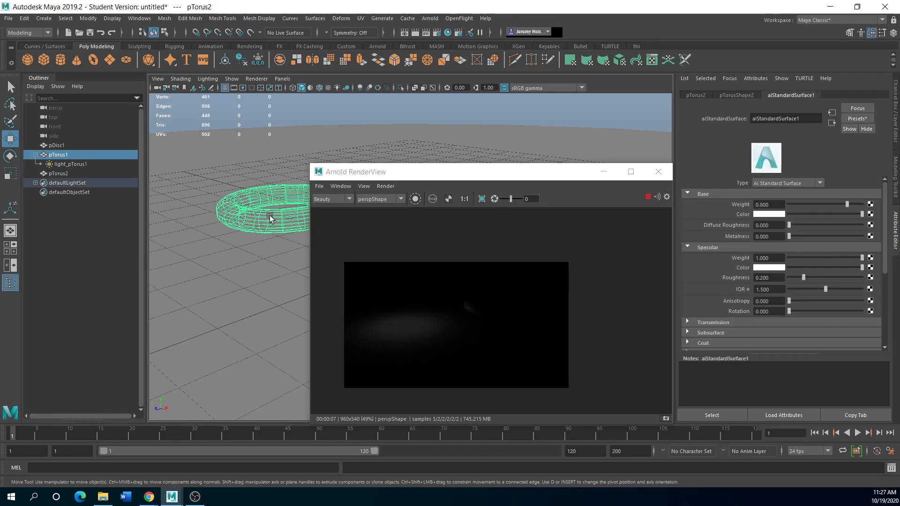
- Stop the live render and look for the attributes of the selected mesh light light_pTorus1
{"action": "left_click", "coordinate": [67, 164]}
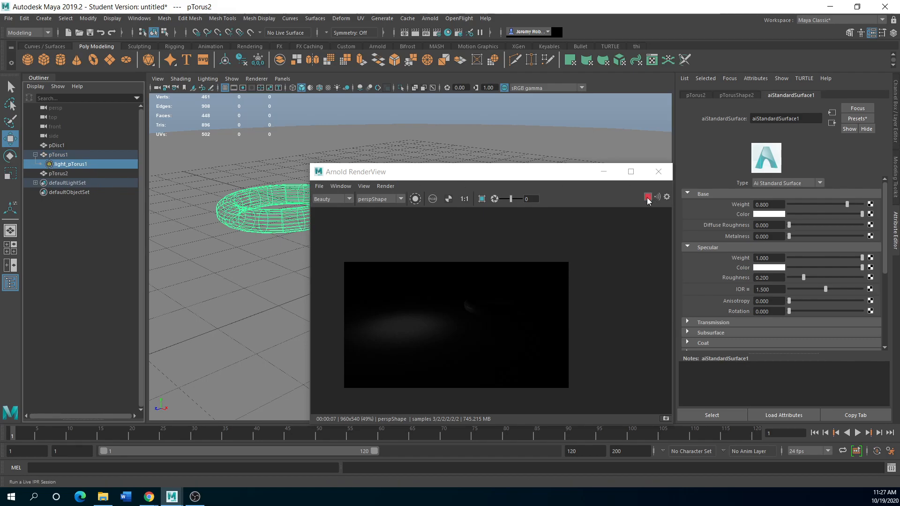
{"action": "left_click_drag", "start_coordinate": [569, 174], "coordinate": [554, 184]}
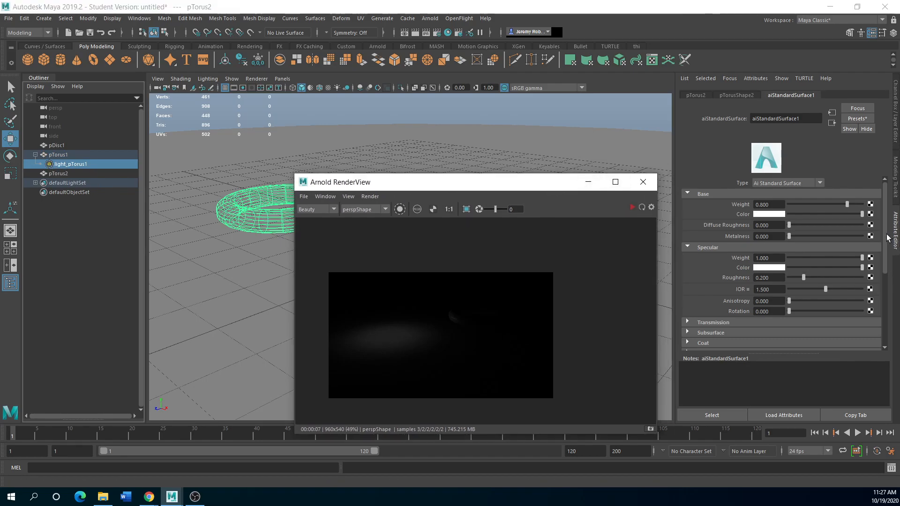
{"action": "left_click", "coordinate": [726, 94]}
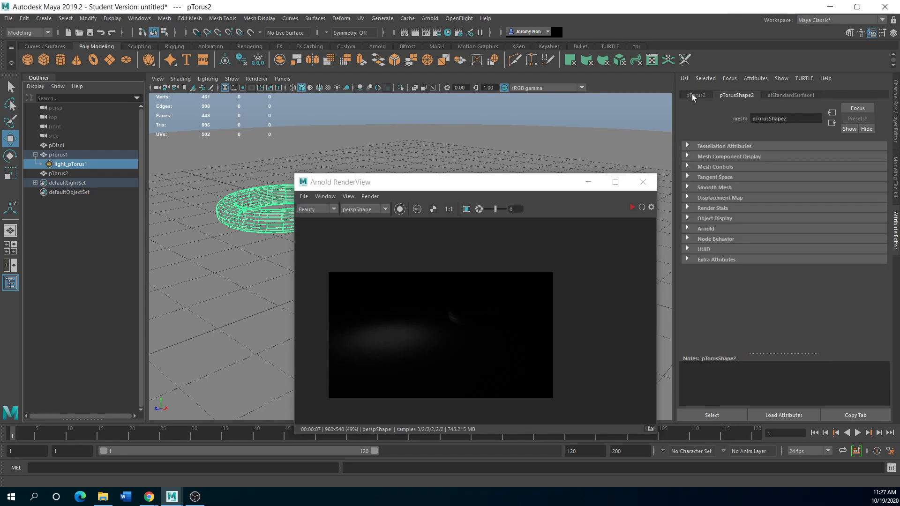
{"action": "left_click", "coordinate": [692, 94]}
{"action": "left_click", "coordinate": [792, 96]}
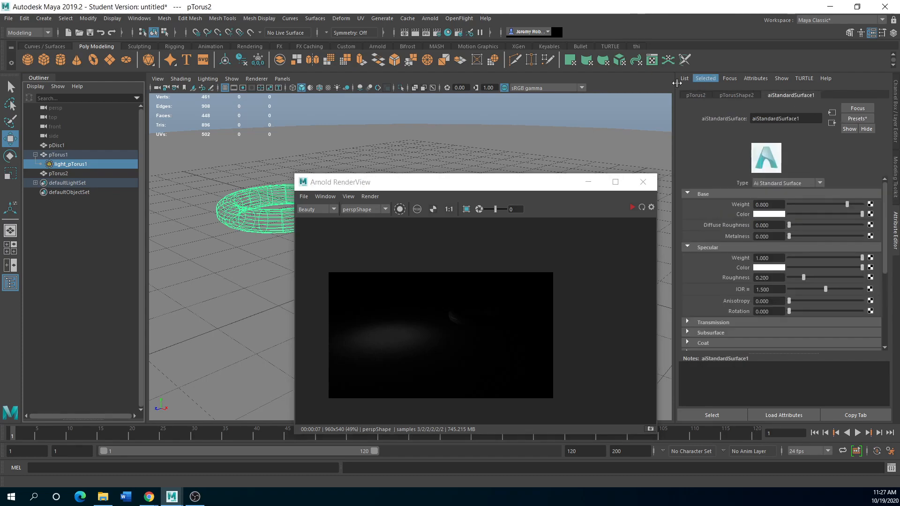
{"action": "left_click_drag", "start_coordinate": [486, 187], "coordinate": [536, 137]}
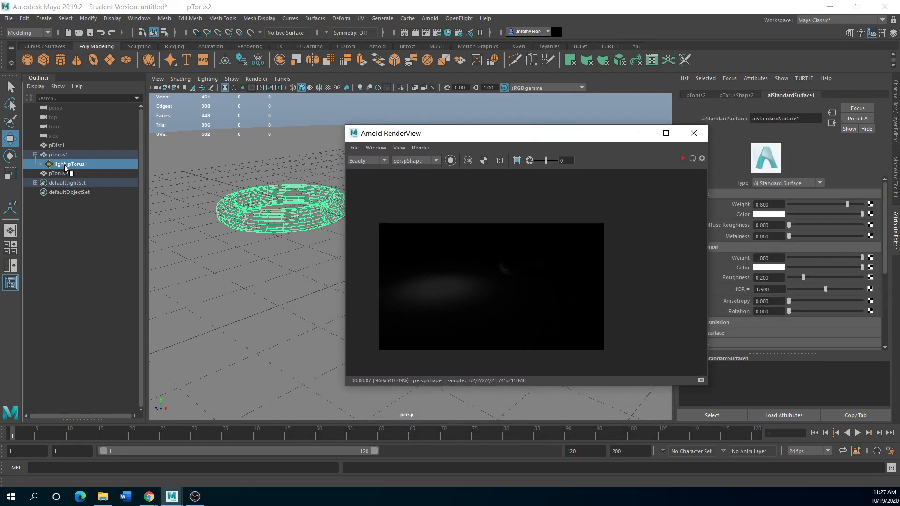
- Delete the spare torus pTorus2 from the scene
{"action": "left_click", "coordinate": [59, 173]}
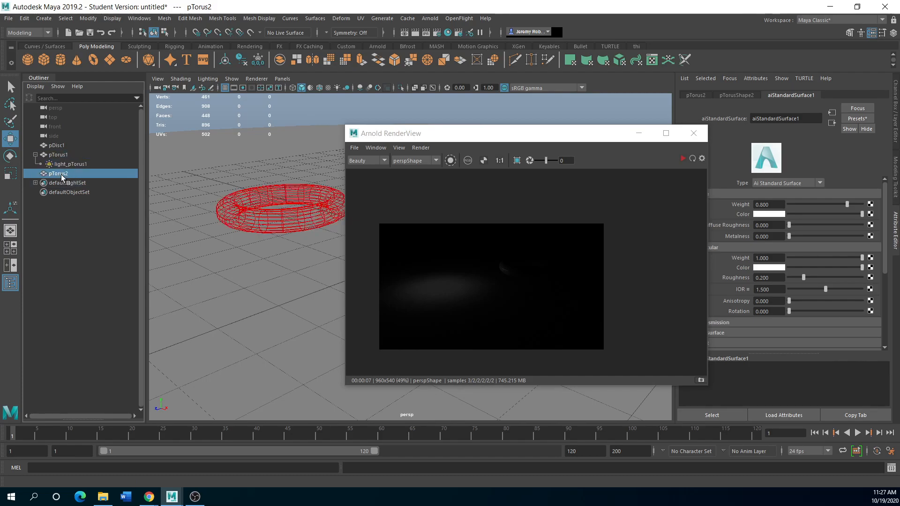
{"action": "left_click_drag", "start_coordinate": [538, 135], "coordinate": [473, 268]}
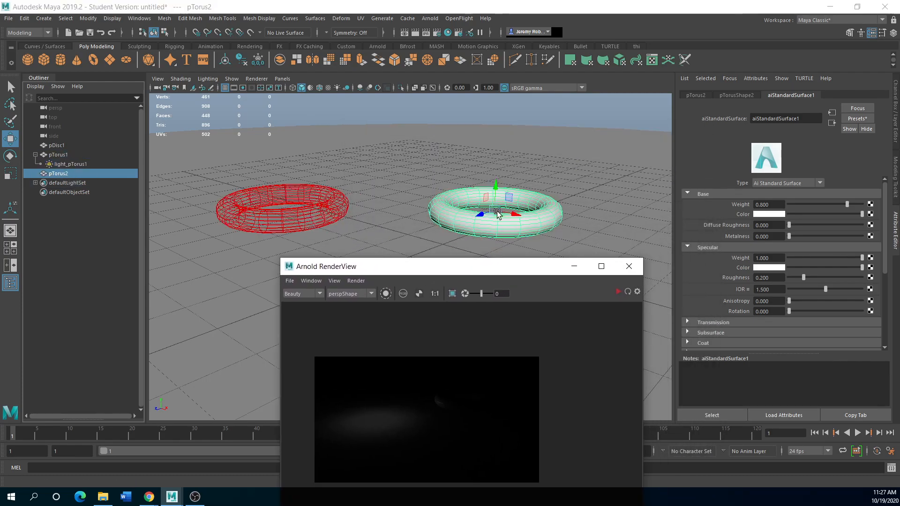
{"action": "key", "text": "Delete"}
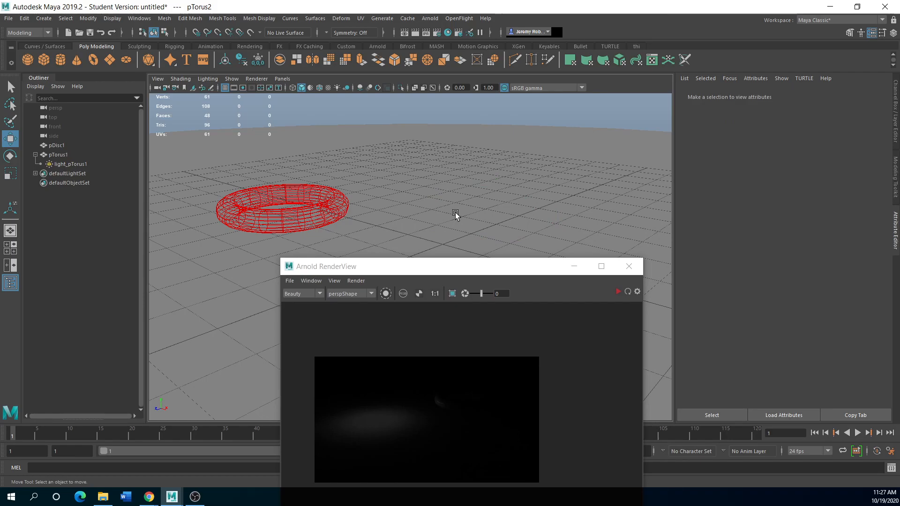
- Select the mesh light light_pTorus1 and display its Arnold light attributes
{"action": "left_click", "coordinate": [315, 213]}
{"action": "left_click", "coordinate": [63, 165]}
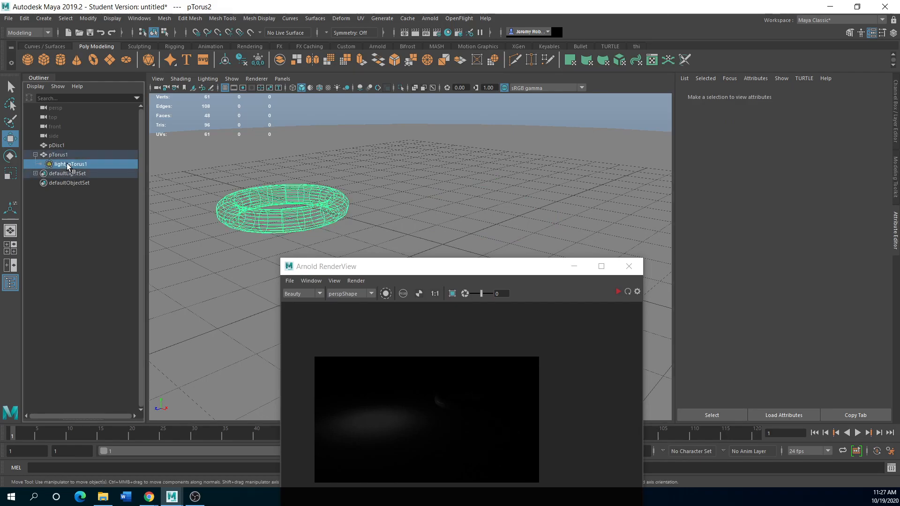
{"action": "left_click", "coordinate": [896, 131]}
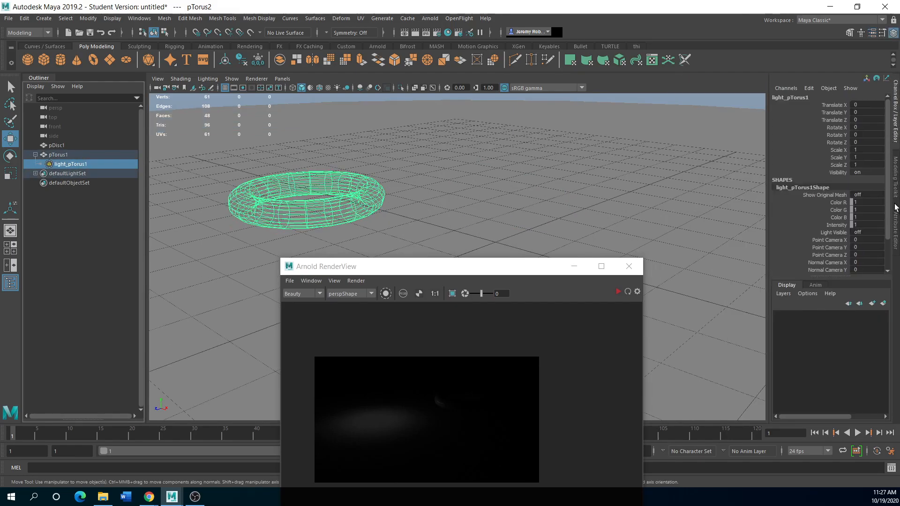
{"action": "left_click", "coordinate": [897, 228]}
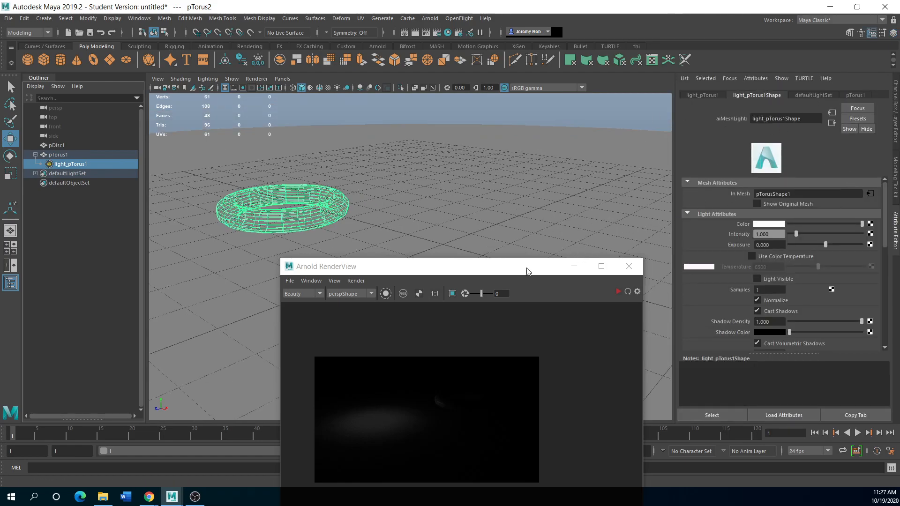
- Run the live render with its window clear of the attributes and raise the mesh light's intensity to 3.571
{"action": "left_click_drag", "start_coordinate": [502, 271], "coordinate": [566, 109]}
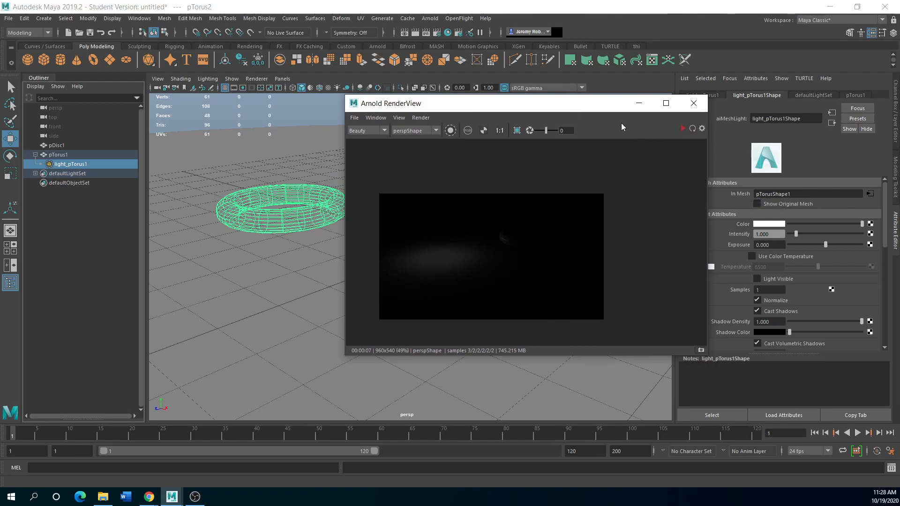
{"action": "left_click_drag", "start_coordinate": [345, 149], "coordinate": [416, 149]}
{"action": "left_click_drag", "start_coordinate": [795, 234], "coordinate": [815, 237]}
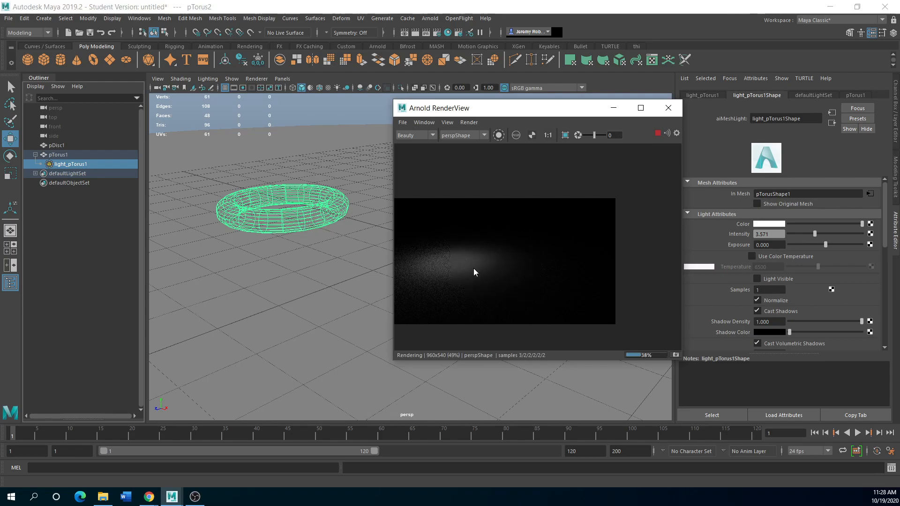
{"action": "middle_click_drag", "start_coordinate": [483, 269], "coordinate": [513, 274]}
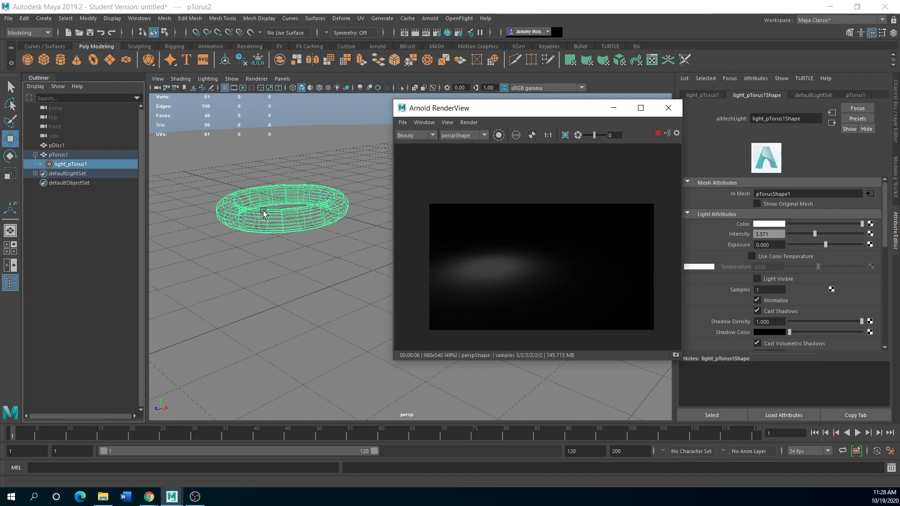
- Switch to Chrome and read what normalizing a mesh light in Maya does, and return to Maya
{"action": "left_click", "coordinate": [148, 497]}
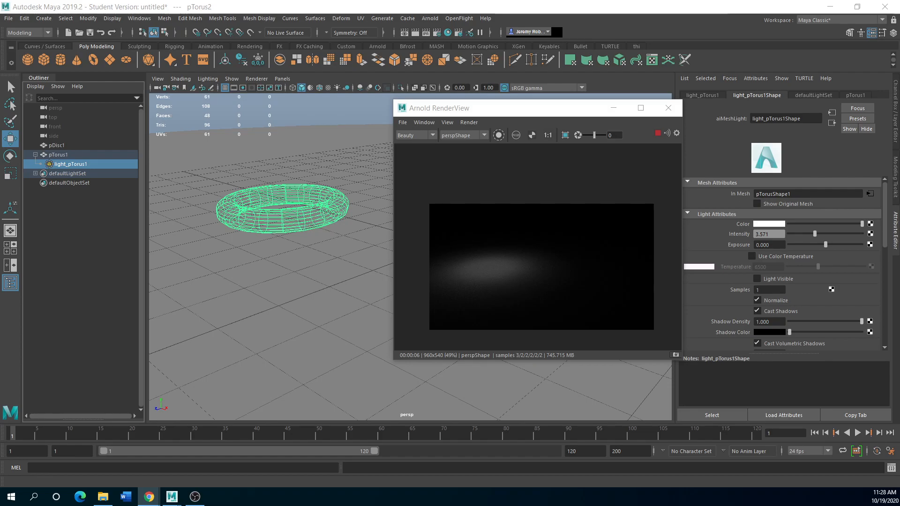
{"action": "left_click_drag", "start_coordinate": [1, 164], "coordinate": [421, 115]}
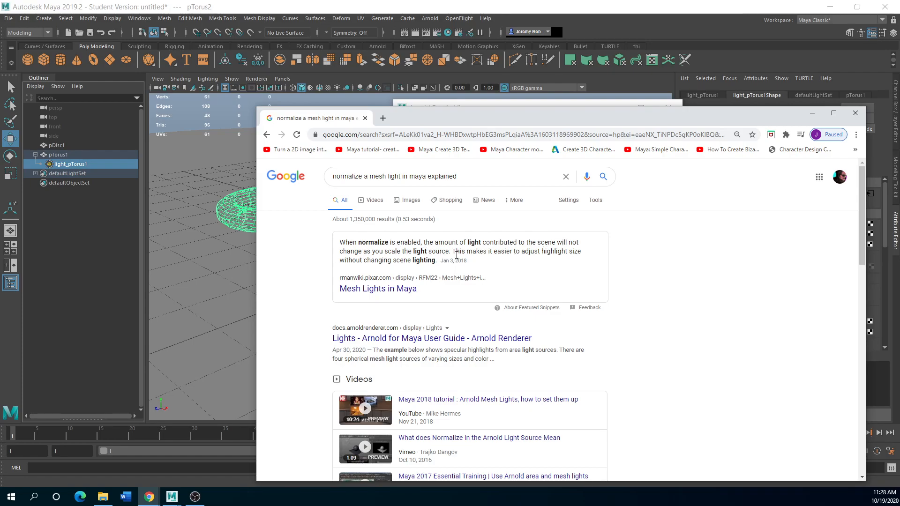
{"action": "left_click_drag", "start_coordinate": [670, 115], "coordinate": [0, 82]}
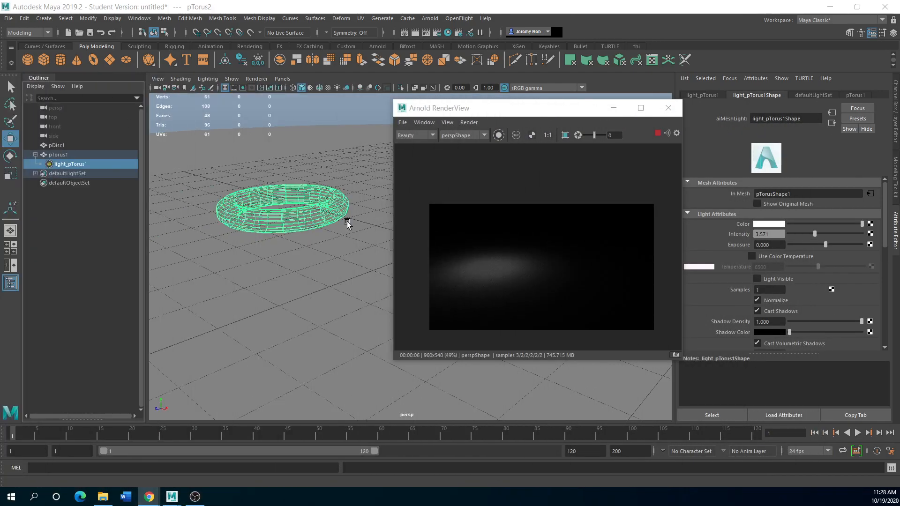
- Turn off Normalize and turn on Light Visible for light_pTorus1, and look over its remaining light attributes
{"action": "left_click", "coordinate": [758, 300]}
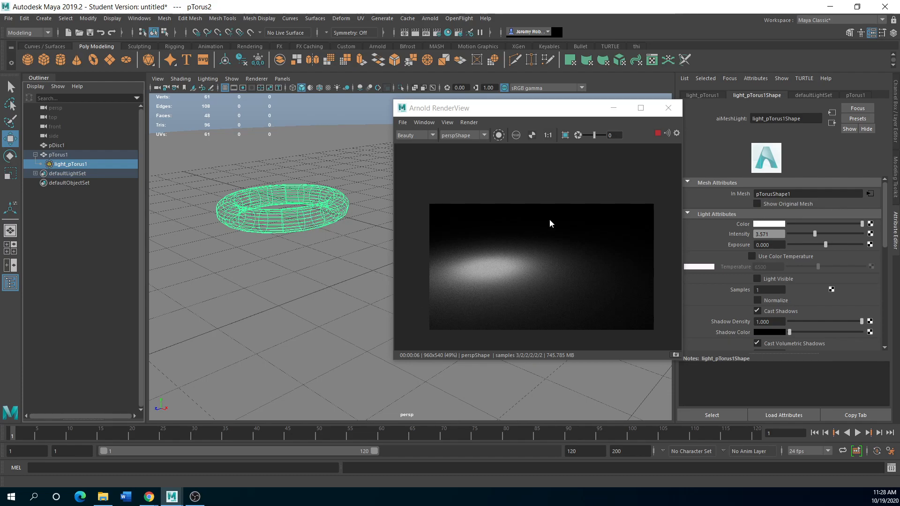
{"action": "left_click", "coordinate": [758, 279]}
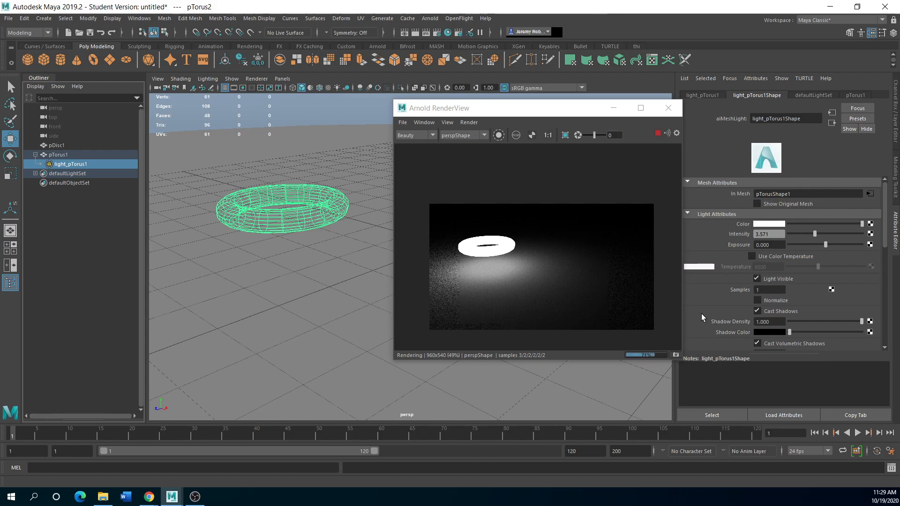
{"action": "scroll", "coordinate": [724, 310], "scroll_direction": "down", "scroll_amount": 2}
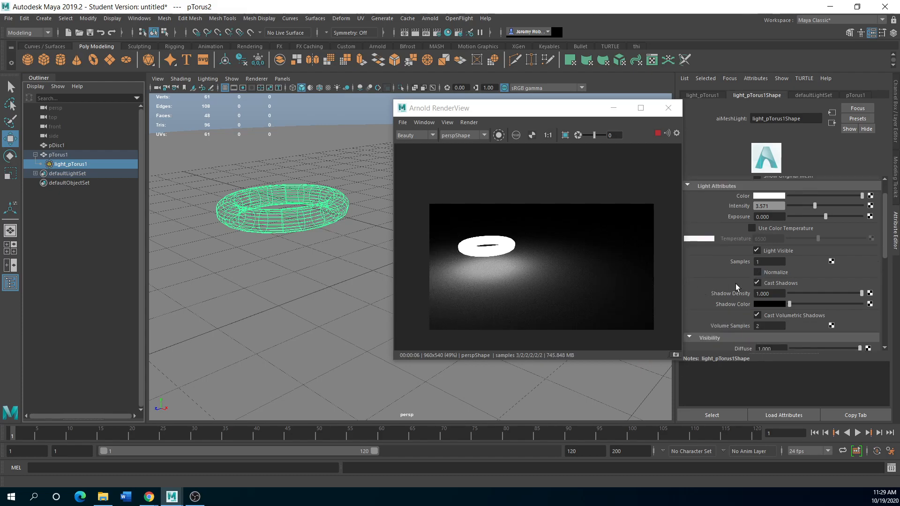
{"action": "scroll", "coordinate": [705, 307], "scroll_direction": "down", "scroll_amount": 2}
{"action": "scroll", "coordinate": [705, 306], "scroll_direction": "down", "scroll_amount": 4}
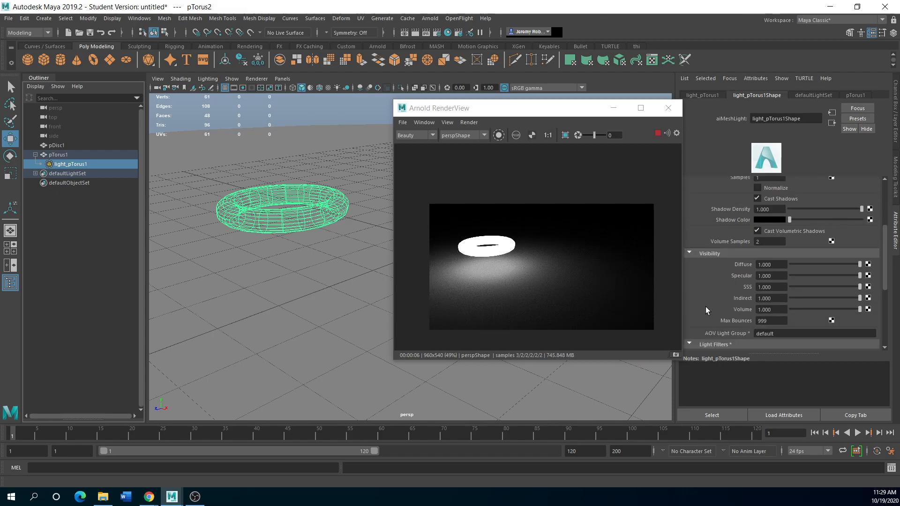
{"action": "scroll", "coordinate": [705, 307], "scroll_direction": "up", "scroll_amount": 4}
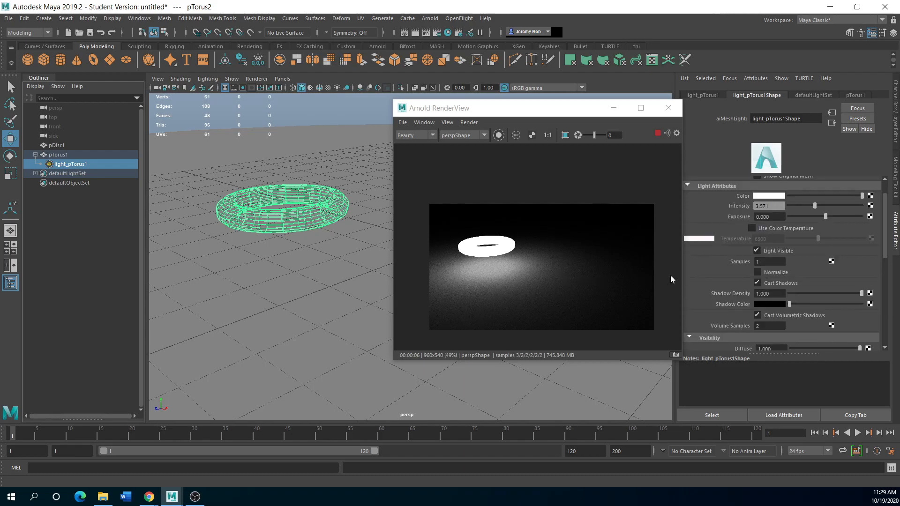
{"action": "scroll", "coordinate": [756, 241], "scroll_direction": "up", "scroll_amount": 4}
- Try cyan as the mesh light's color, and replace it with a Ramp texture connected to the color
{"action": "left_click", "coordinate": [769, 224]}
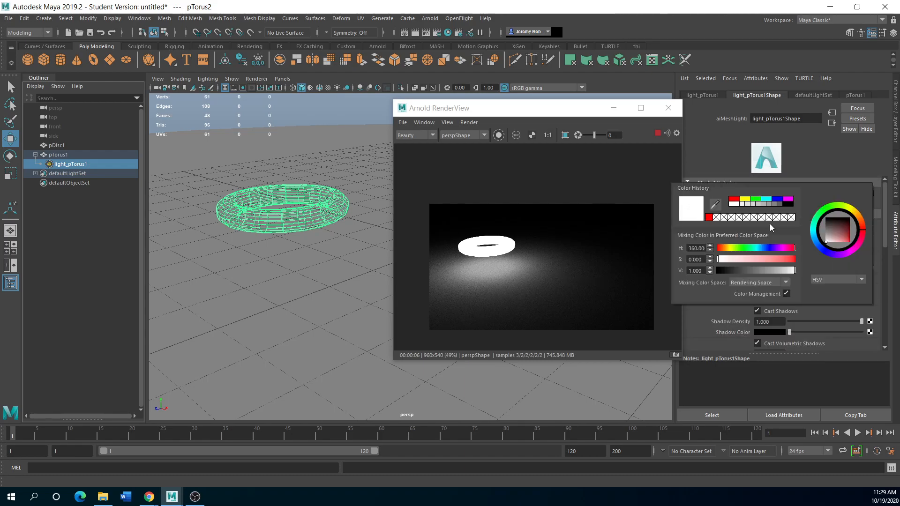
{"action": "left_click", "coordinate": [769, 198]}
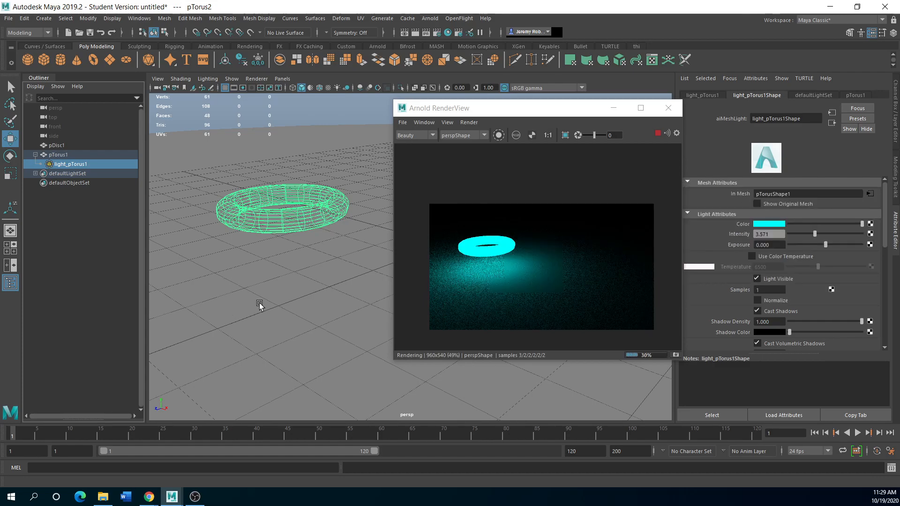
{"action": "left_click", "coordinate": [870, 224]}
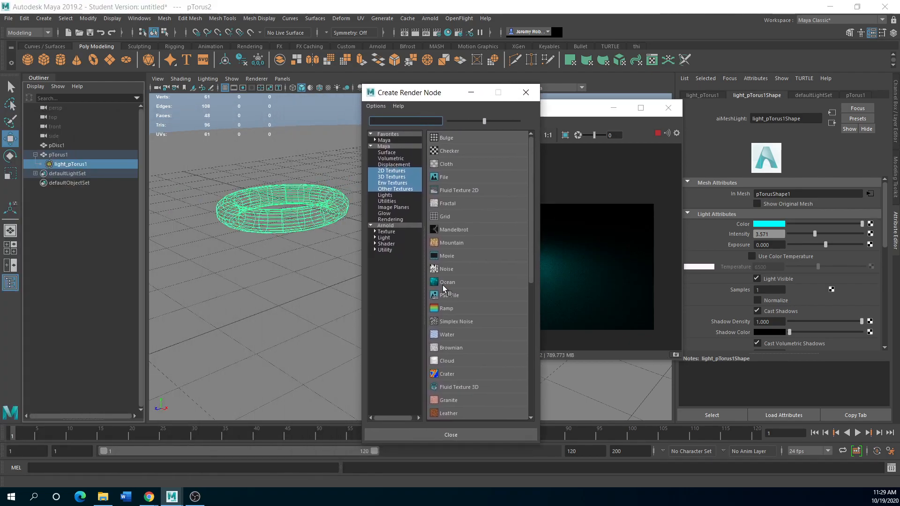
{"action": "left_click", "coordinate": [448, 309]}
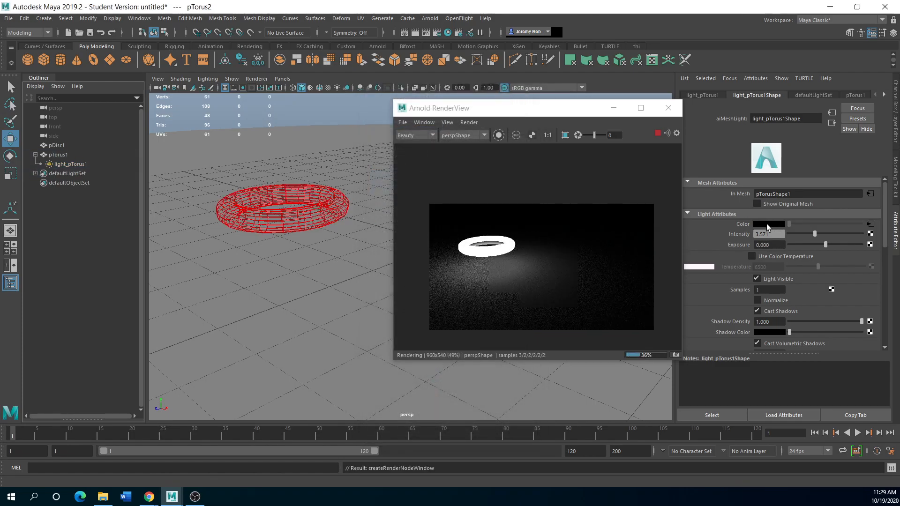
- Follow the mesh light's connections and examine the pTorusShape1, polyTorus1 and lambert1 nodes
{"action": "left_click", "coordinate": [833, 123]}
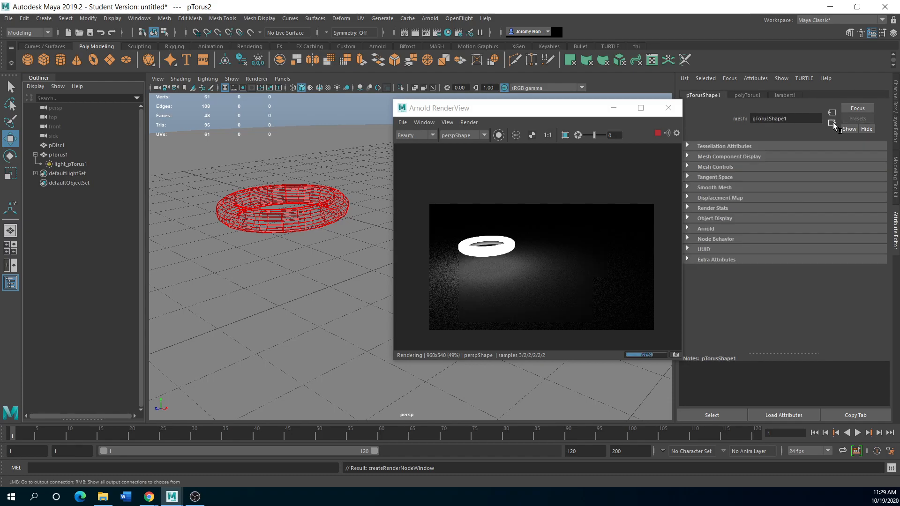
{"action": "left_click", "coordinate": [832, 123]}
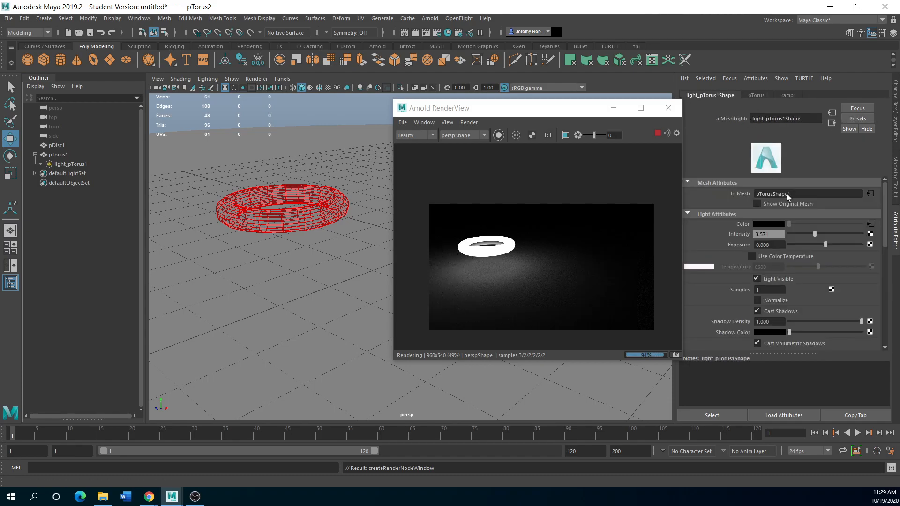
{"action": "left_click", "coordinate": [869, 194]}
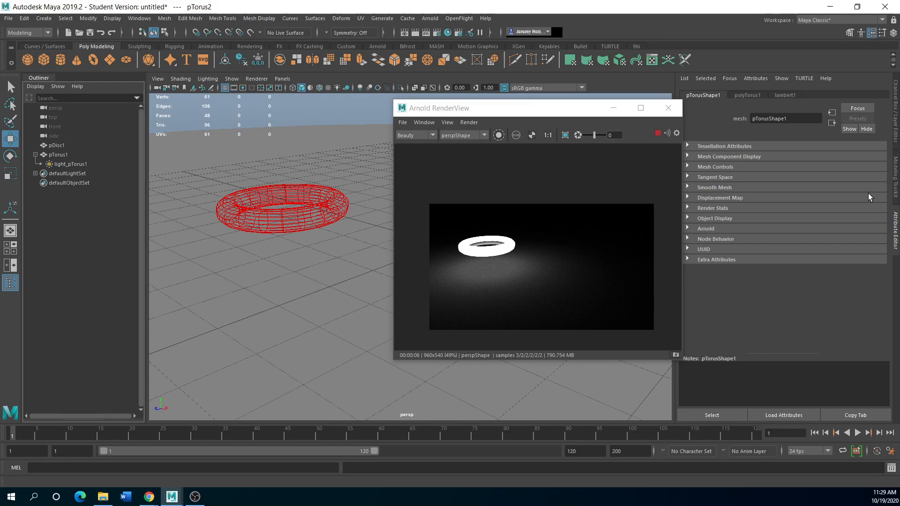
{"action": "left_click", "coordinate": [747, 94]}
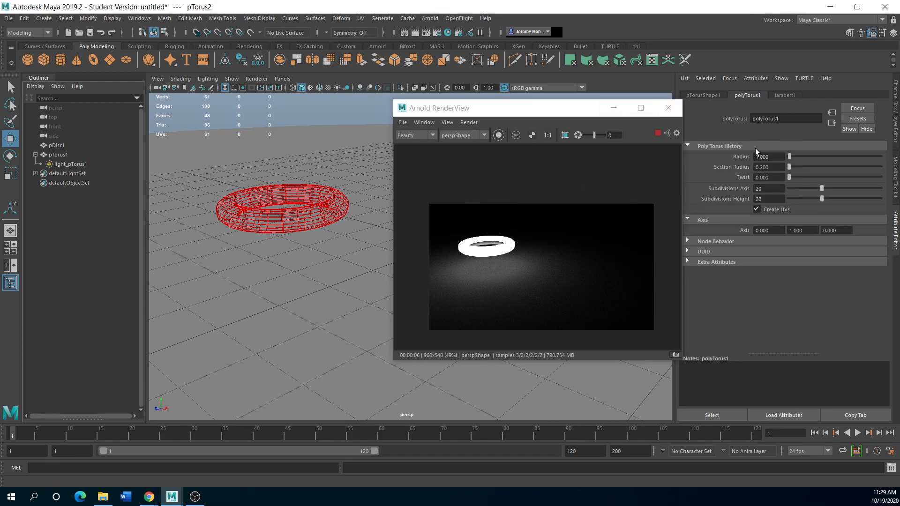
{"action": "left_click", "coordinate": [786, 97]}
{"action": "left_click", "coordinate": [691, 96]}
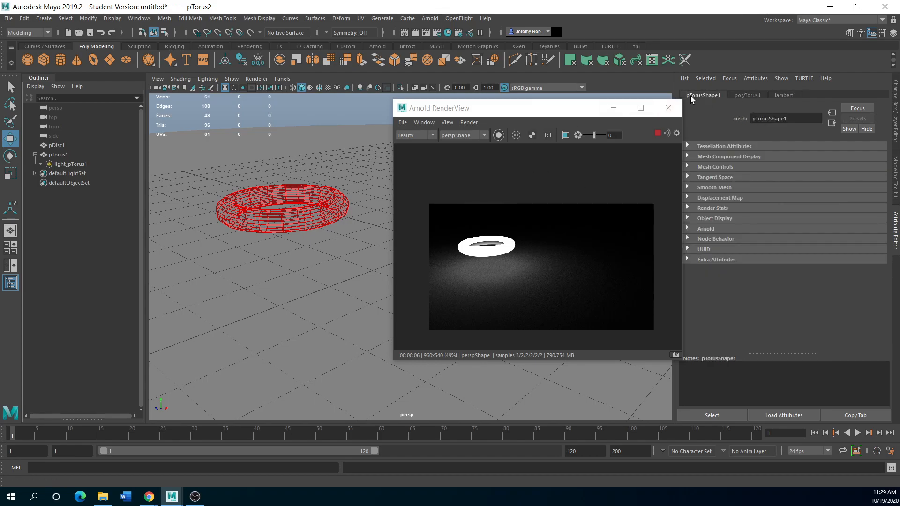
- Reselect light_pTorus1 and check its channel values, light attributes and input mesh
{"action": "left_click", "coordinate": [303, 217]}
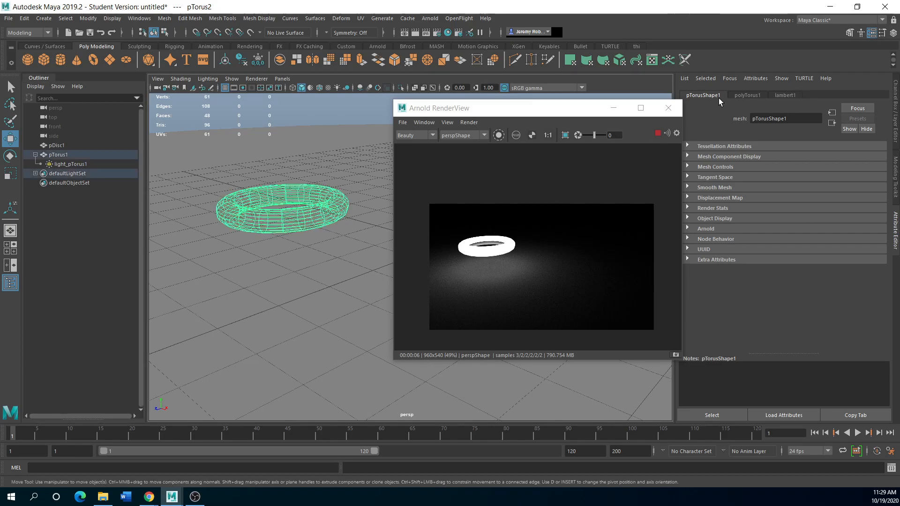
{"action": "left_click", "coordinate": [68, 164]}
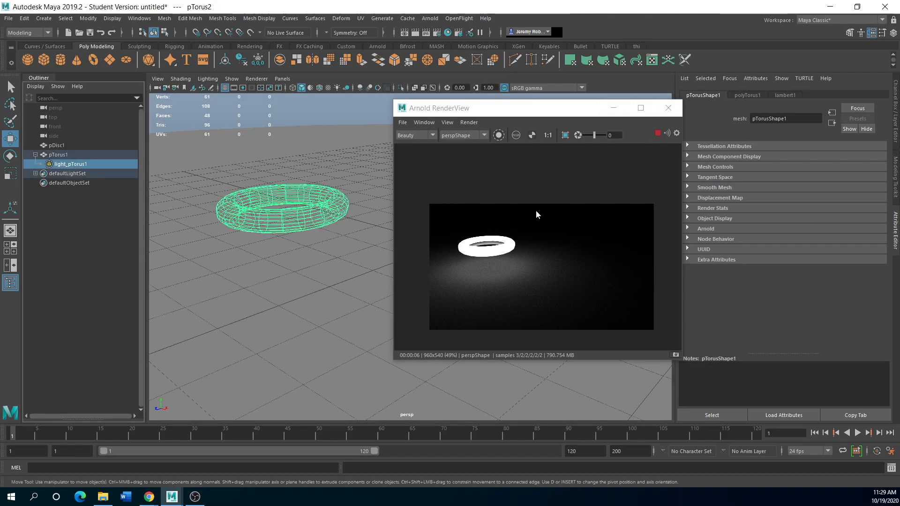
{"action": "left_click", "coordinate": [894, 123]}
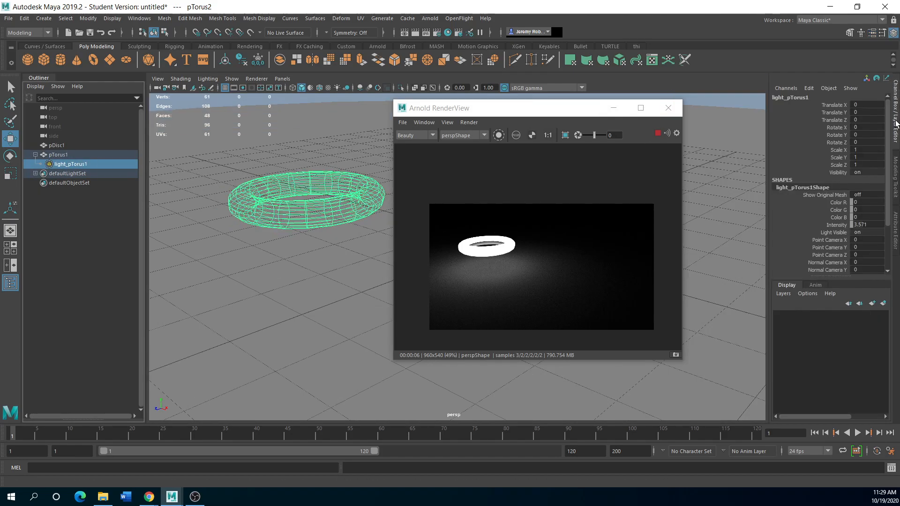
{"action": "left_click", "coordinate": [898, 236]}
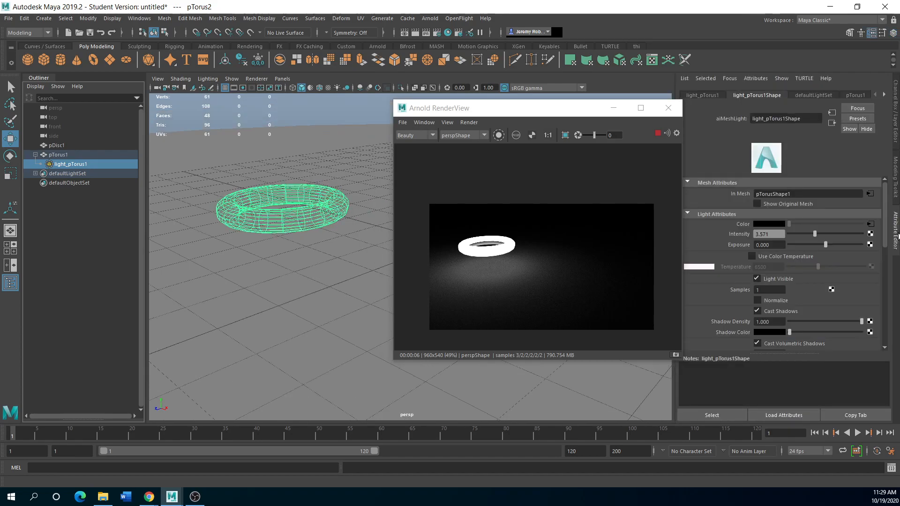
{"action": "left_click", "coordinate": [870, 194]}
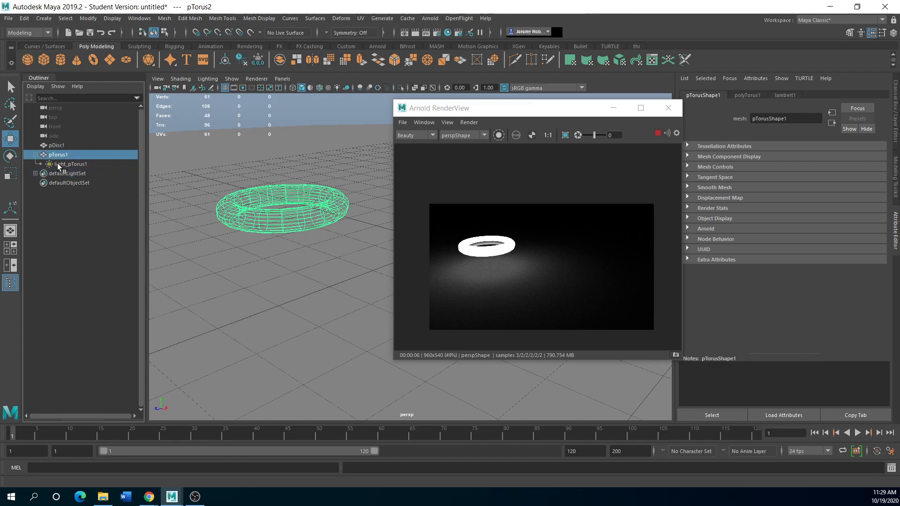
{"action": "left_click", "coordinate": [897, 110]}
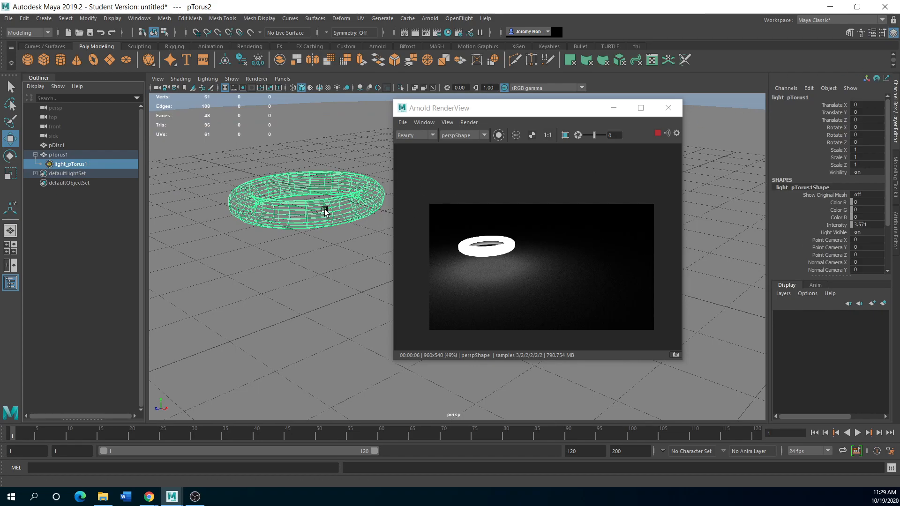
- Stop the live render and examine the pTorusShape1, polyTorus1 and lambert1 nodes connected to light_pTorus1, returning to the mesh light
{"action": "left_click", "coordinate": [658, 134]}
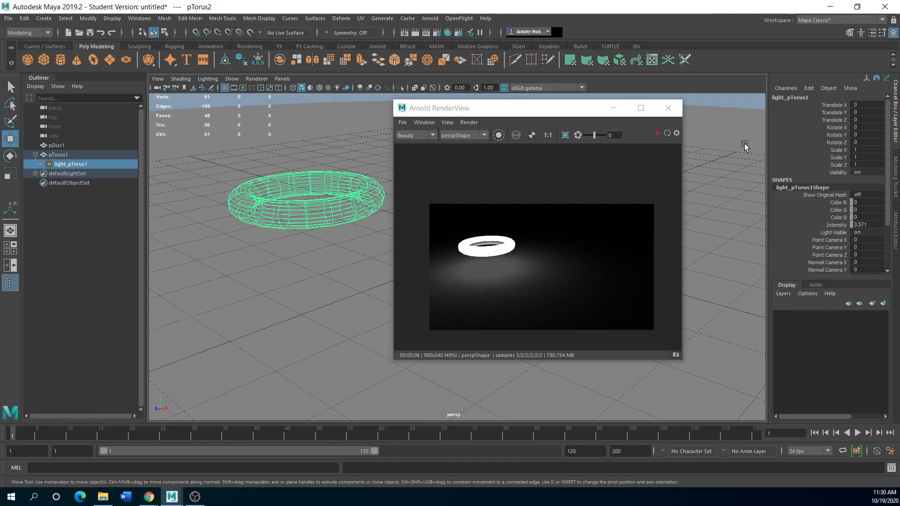
{"action": "left_click", "coordinate": [897, 238]}
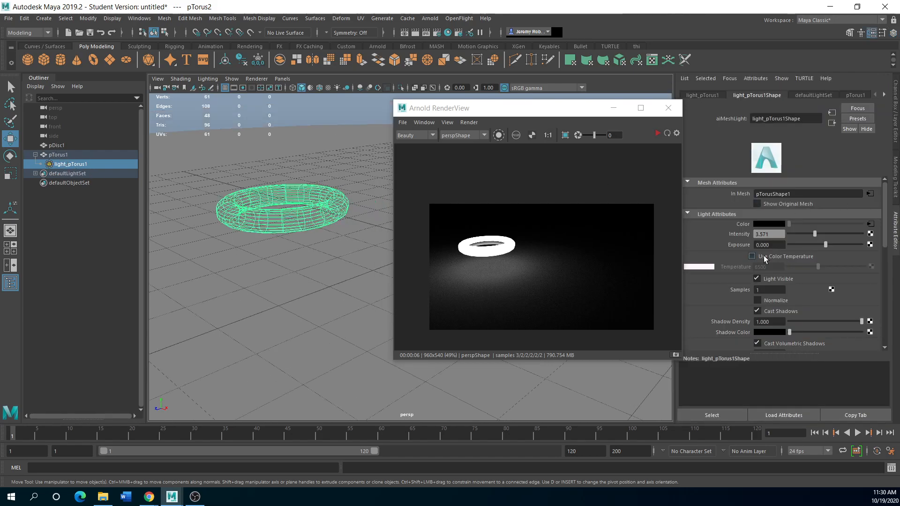
{"action": "left_click", "coordinate": [832, 123]}
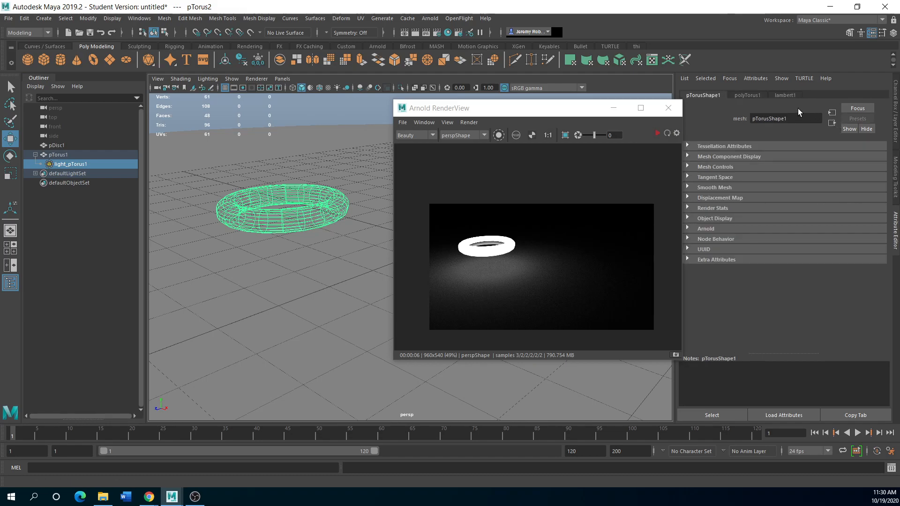
{"action": "left_click", "coordinate": [754, 95]}
{"action": "left_click", "coordinate": [784, 96]}
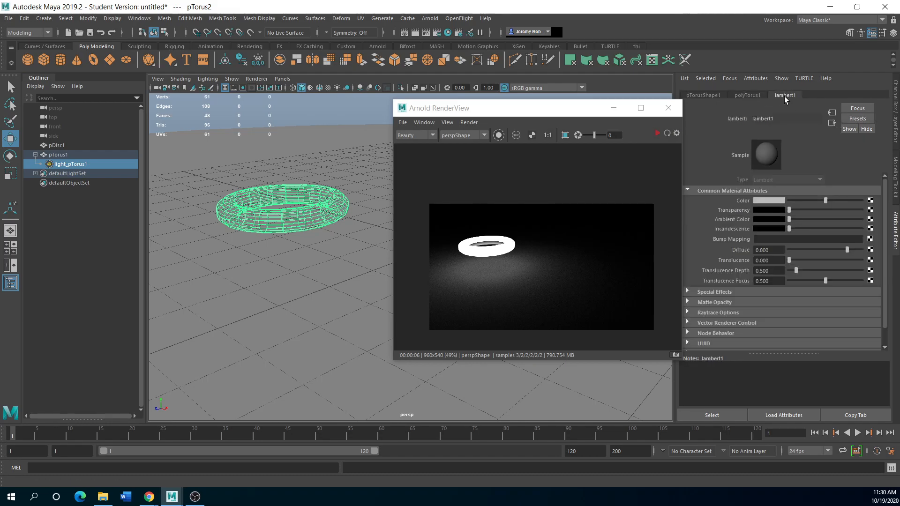
{"action": "left_click", "coordinate": [694, 95]}
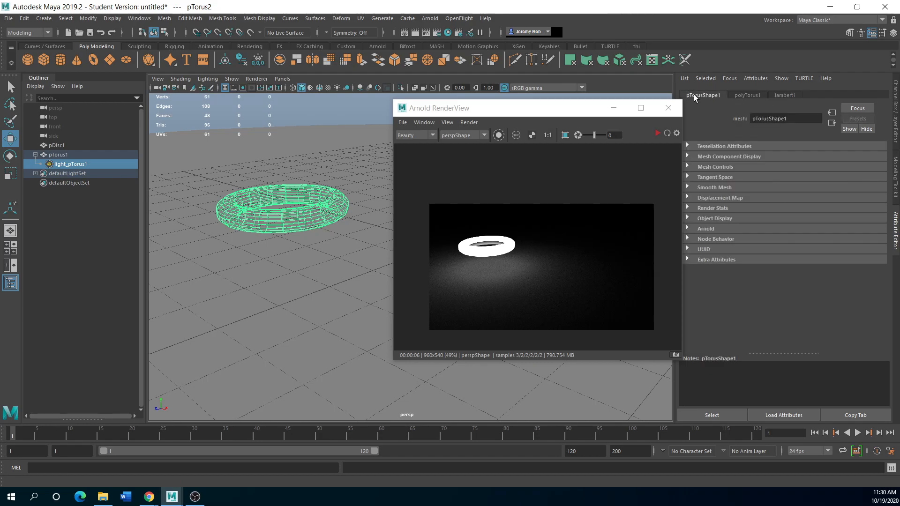
{"action": "left_click", "coordinate": [832, 122]}
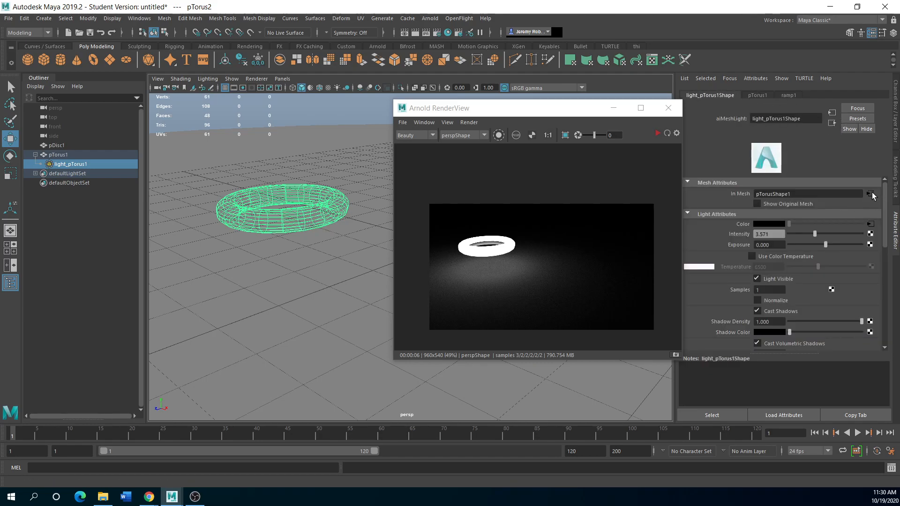
- Set the ramp connected to the light's color to red at its start and green at its end, and restart the live render
{"action": "left_click", "coordinate": [871, 225]}
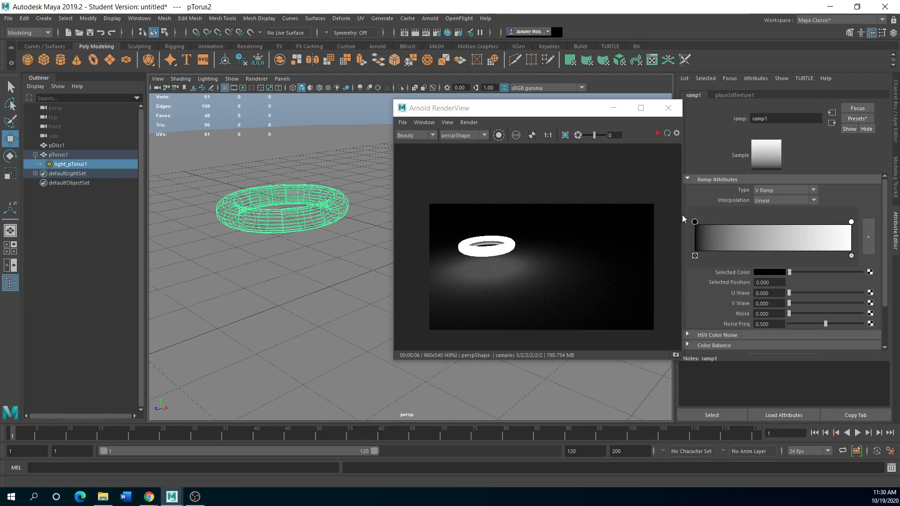
{"action": "left_click", "coordinate": [774, 271]}
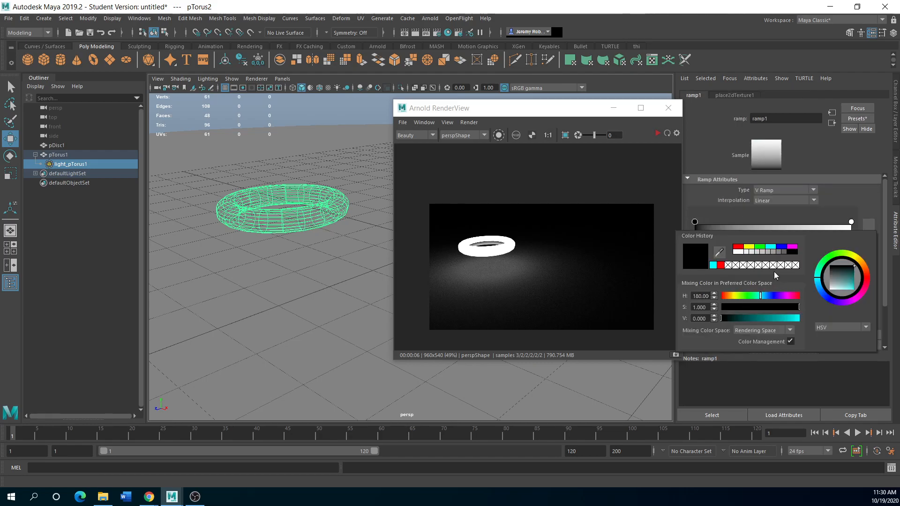
{"action": "left_click", "coordinate": [737, 247]}
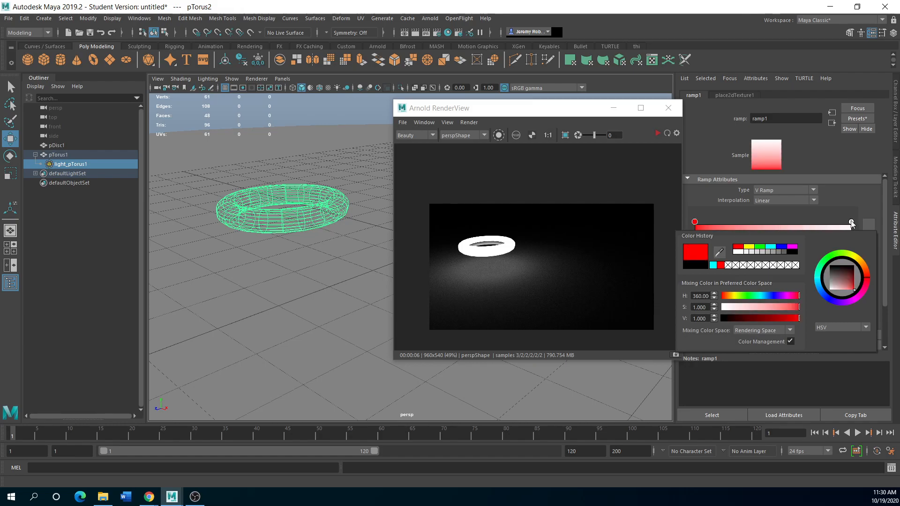
{"action": "left_click", "coordinate": [852, 223]}
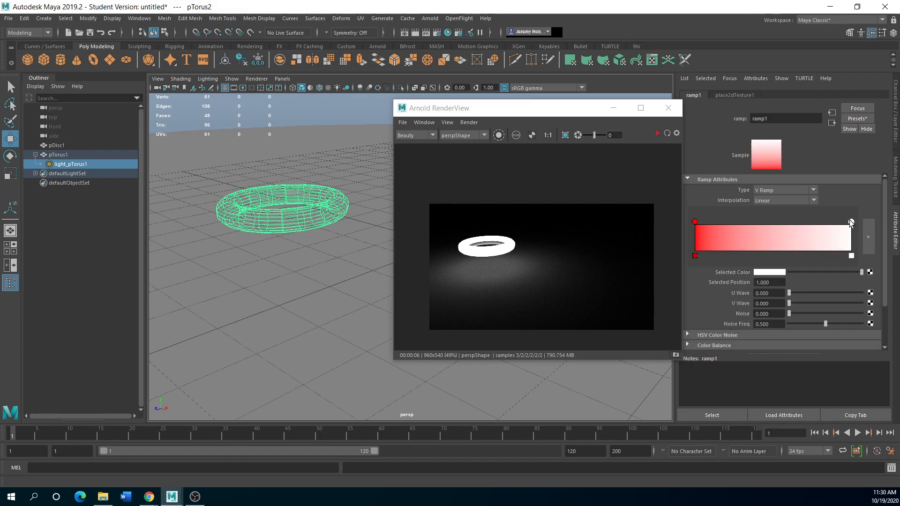
{"action": "left_click", "coordinate": [769, 273]}
{"action": "left_click", "coordinate": [756, 247]}
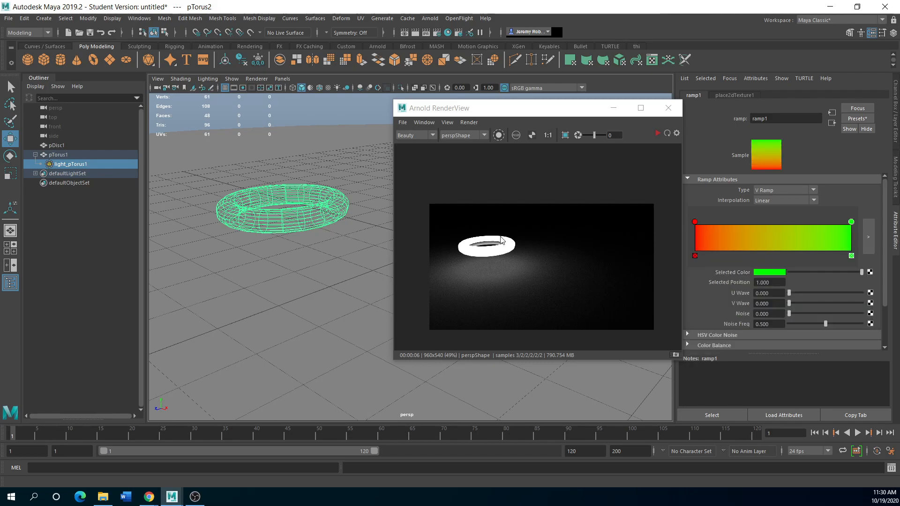
{"action": "left_click", "coordinate": [657, 133]}
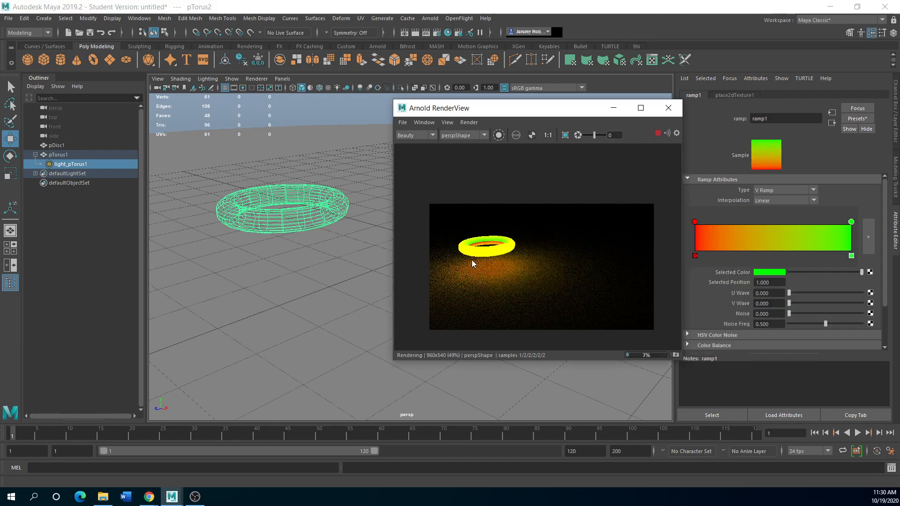
- Add a marker near the middle of the ramp, slide it to position 0.120 and open its color for editing
{"action": "left_click", "coordinate": [764, 225]}
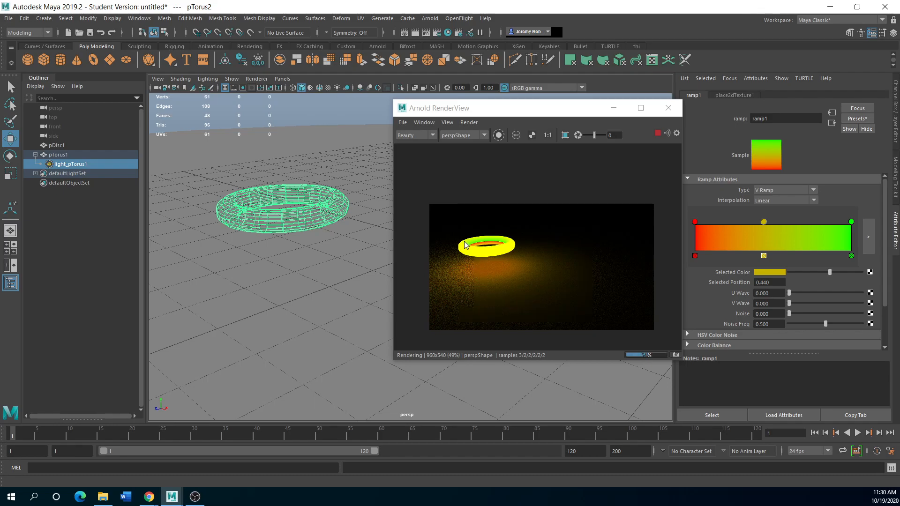
{"action": "scroll", "coordinate": [481, 250], "scroll_direction": "up", "scroll_amount": 5}
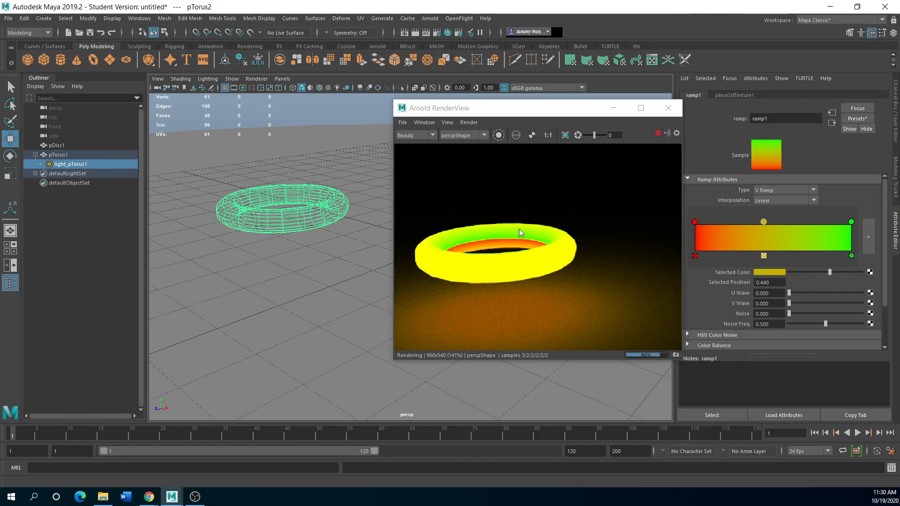
{"action": "left_click_drag", "start_coordinate": [764, 222], "coordinate": [714, 225]}
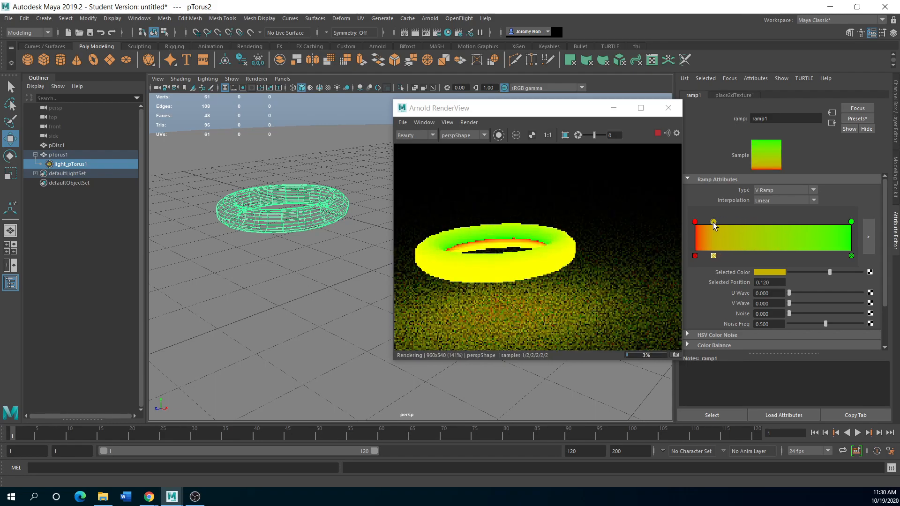
{"action": "left_click", "coordinate": [762, 274]}
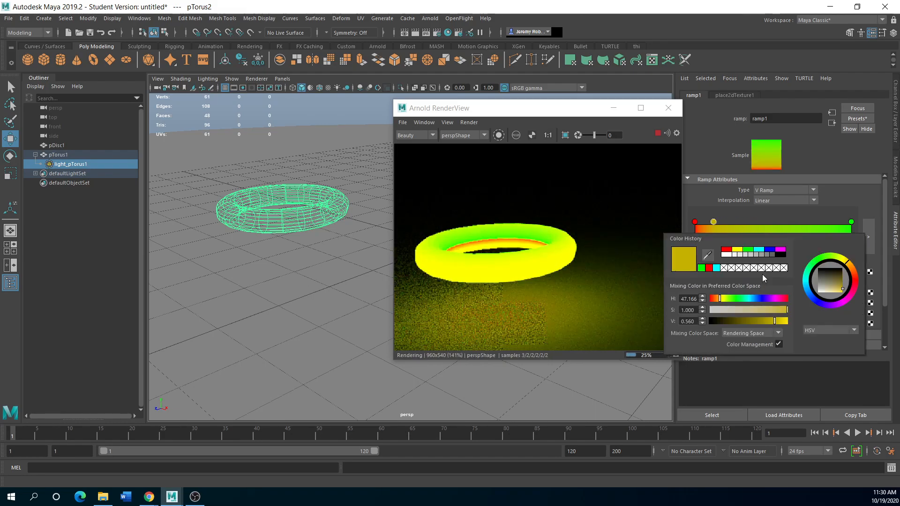
- Add a cyan marker to the ramp at about position 0.5 and slide the green end marker to about 0.74
{"action": "left_click", "coordinate": [802, 228]}
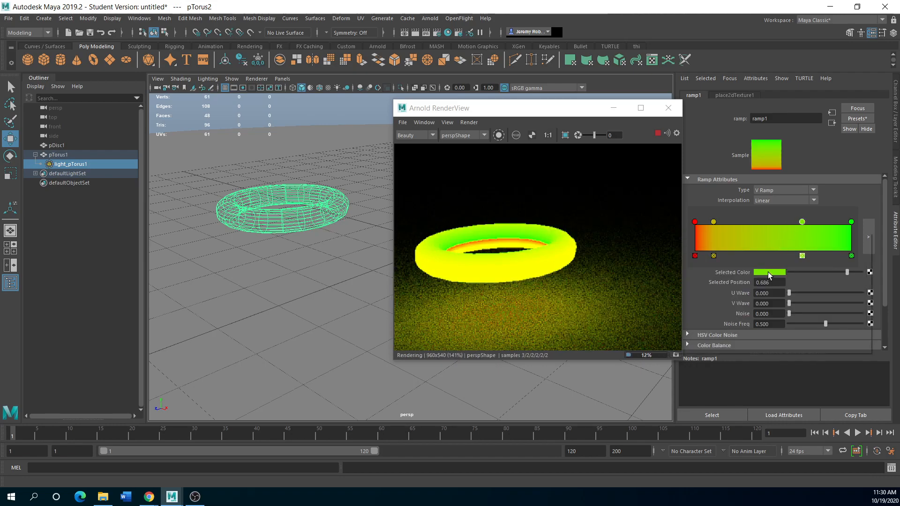
{"action": "left_click", "coordinate": [769, 273]}
{"action": "left_click", "coordinate": [764, 248]}
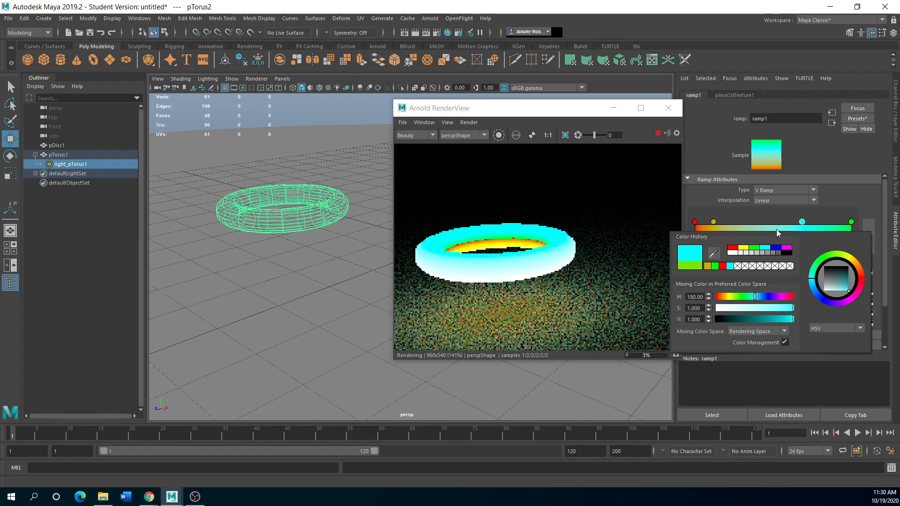
{"action": "left_click_drag", "start_coordinate": [802, 222], "coordinate": [775, 222]}
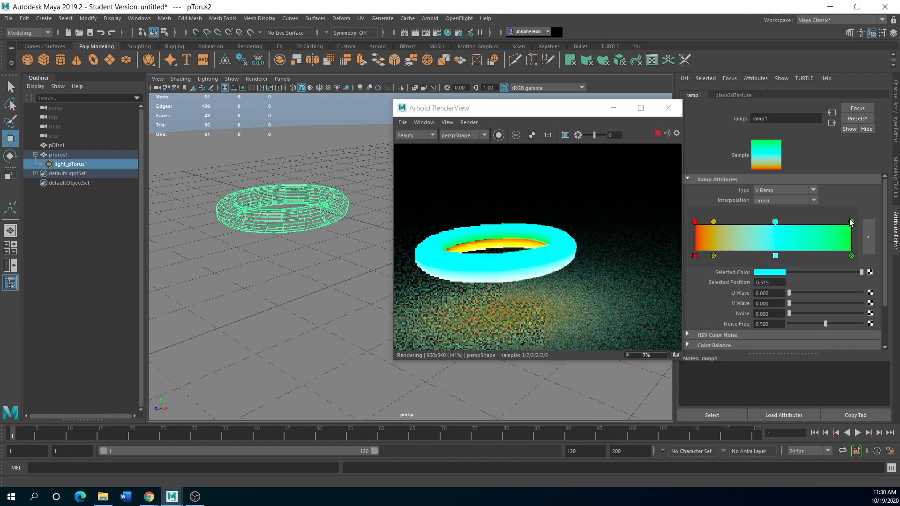
{"action": "left_click_drag", "start_coordinate": [851, 221], "coordinate": [769, 223]}
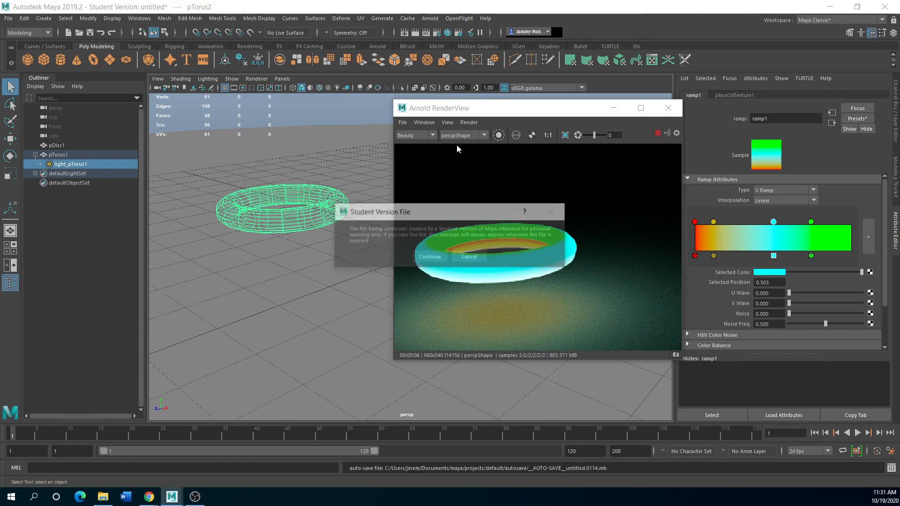
- Continue past the student version notice and reposition the Arnold RenderView to show more of the render
{"action": "left_click", "coordinate": [429, 257]}
{"action": "key", "text": "w"}
{"action": "left_click_drag", "start_coordinate": [531, 111], "coordinate": [414, 144]}
{"action": "scroll", "coordinate": [428, 297], "scroll_direction": "down", "scroll_amount": 3}
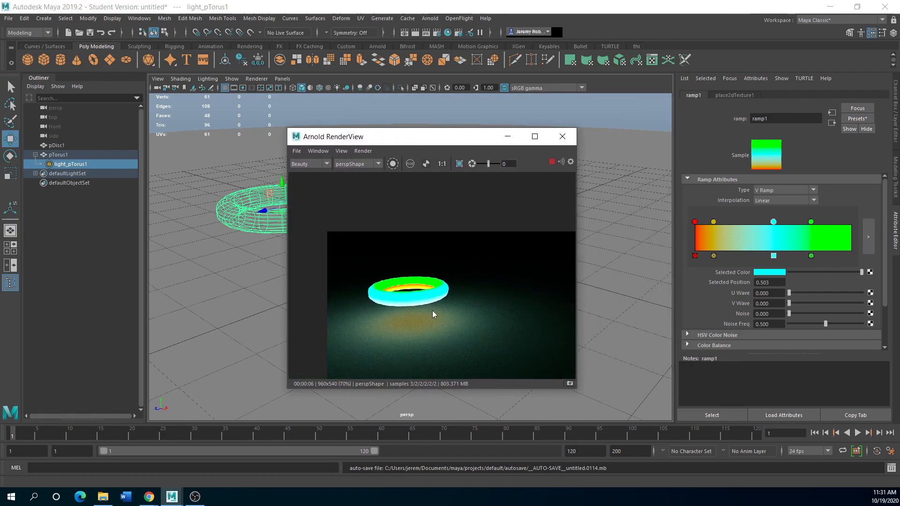
- Delete the cyan, yellow and red markers from the ramp and move the remaining green marker to position 0.509
{"action": "left_click", "coordinate": [774, 256]}
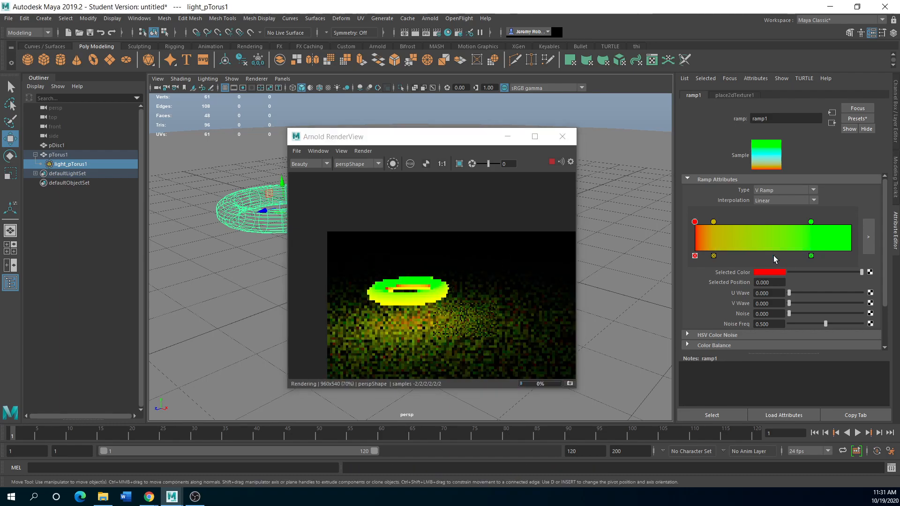
{"action": "left_click", "coordinate": [714, 256]}
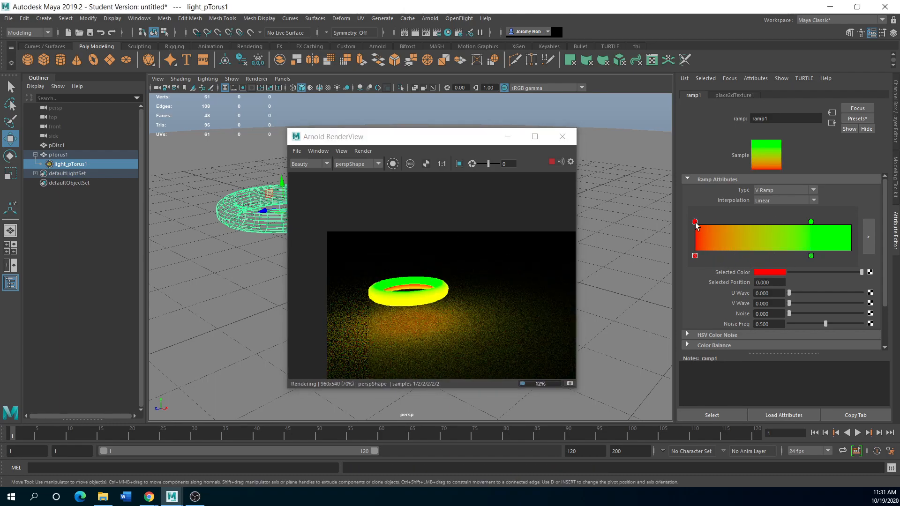
{"action": "left_click", "coordinate": [695, 256]}
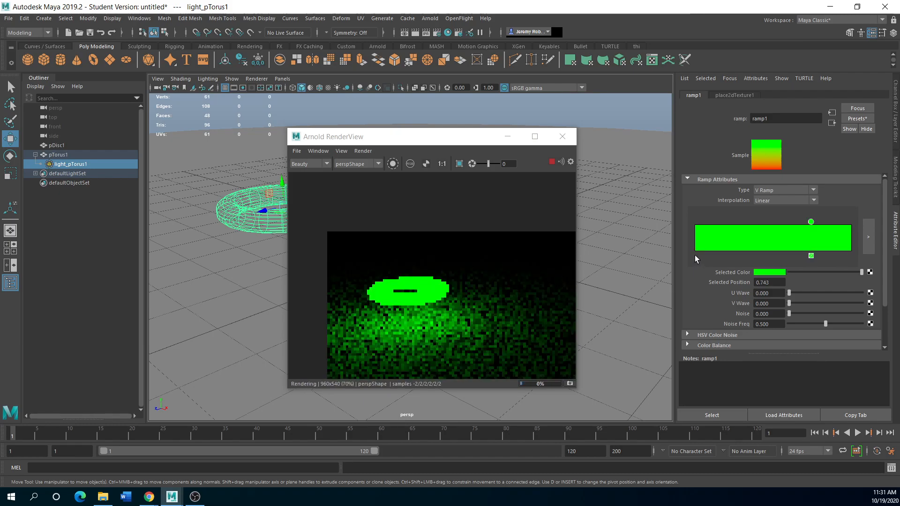
{"action": "left_click_drag", "start_coordinate": [811, 221], "coordinate": [775, 223]}
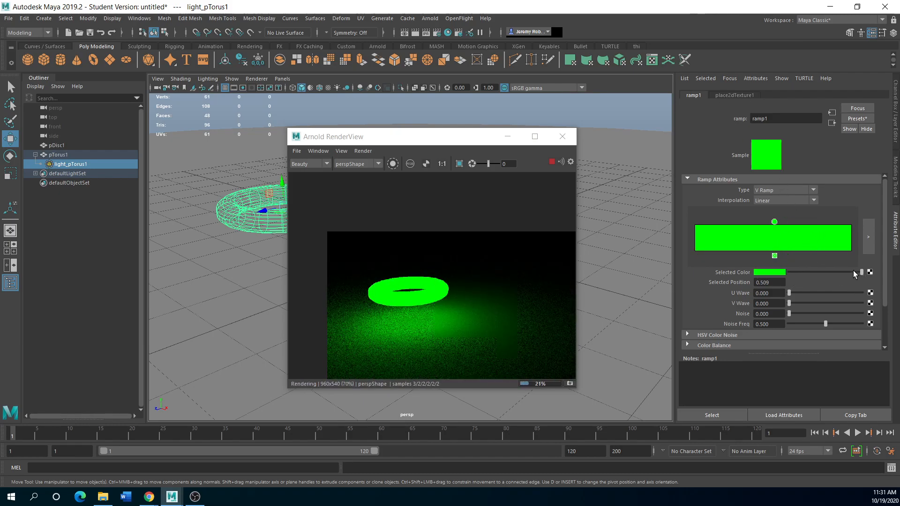
- Return from ramp1 to light_pTorus1Shape and check the light's color attribute
{"action": "left_click", "coordinate": [721, 95]}
{"action": "left_click", "coordinate": [698, 96]}
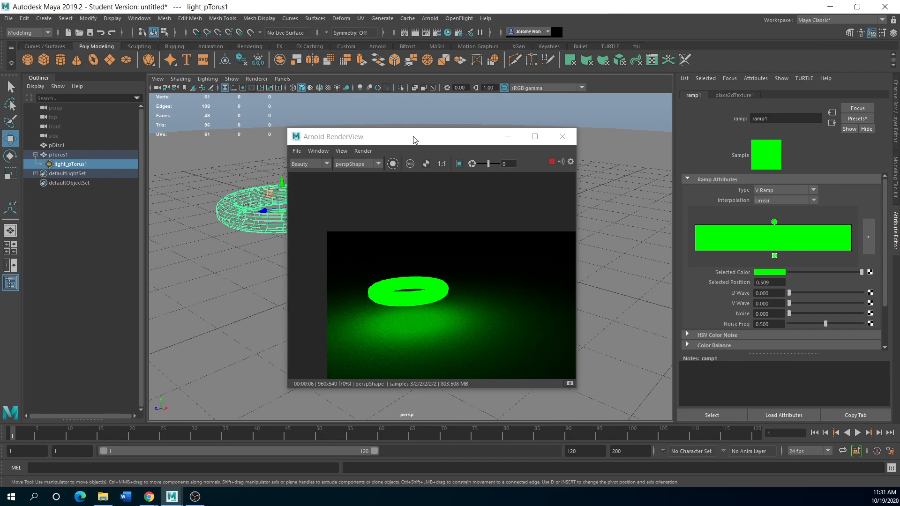
{"action": "left_click_drag", "start_coordinate": [414, 140], "coordinate": [441, 135]}
{"action": "left_click", "coordinate": [81, 164]}
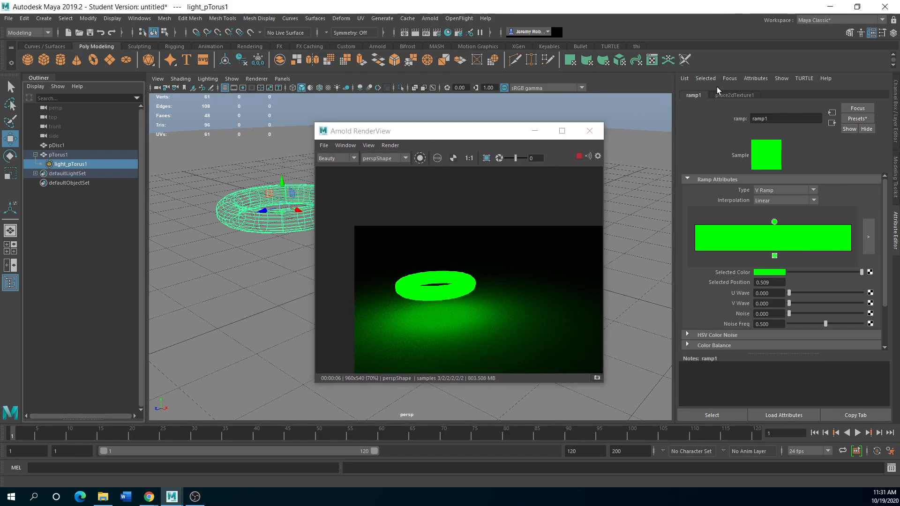
{"action": "left_click", "coordinate": [831, 123]}
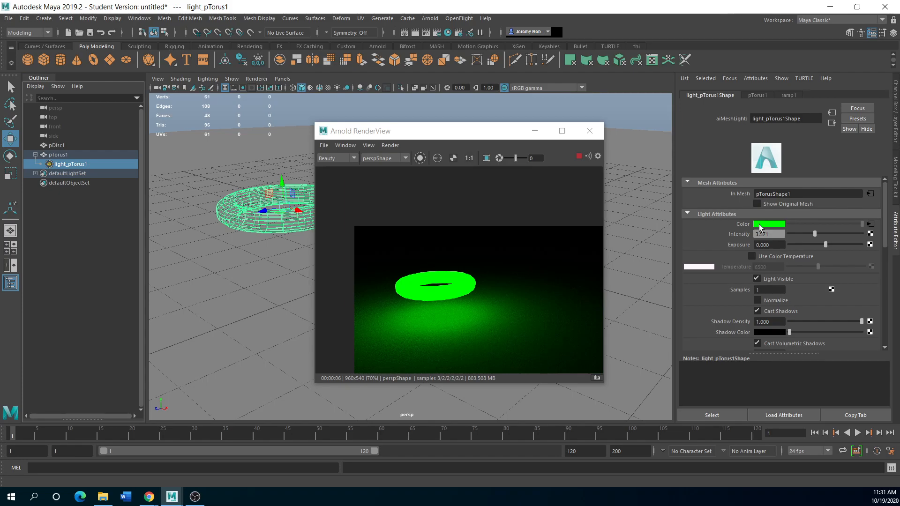
- Reopen ramp1 from the light's color and change its single remaining marker to cyan
{"action": "left_click", "coordinate": [870, 225]}
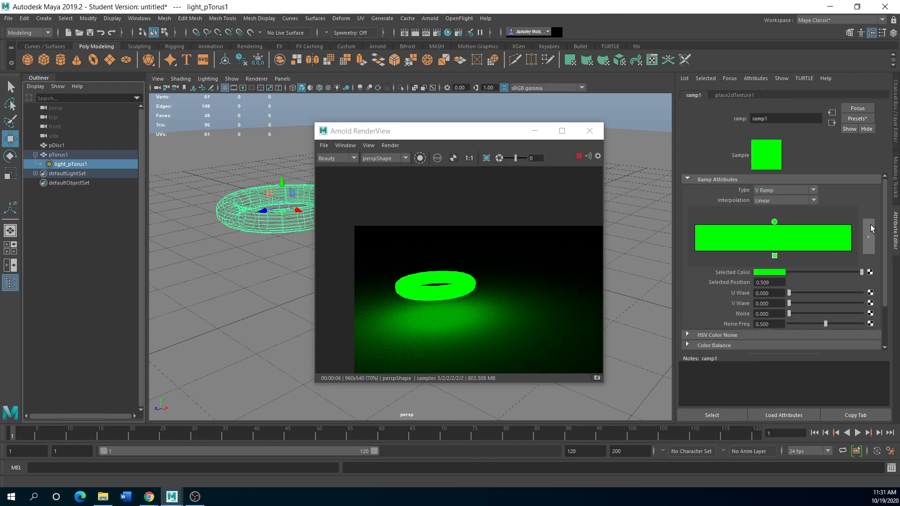
{"action": "left_click", "coordinate": [733, 95]}
{"action": "left_click", "coordinate": [696, 97]}
{"action": "left_click", "coordinate": [776, 273]}
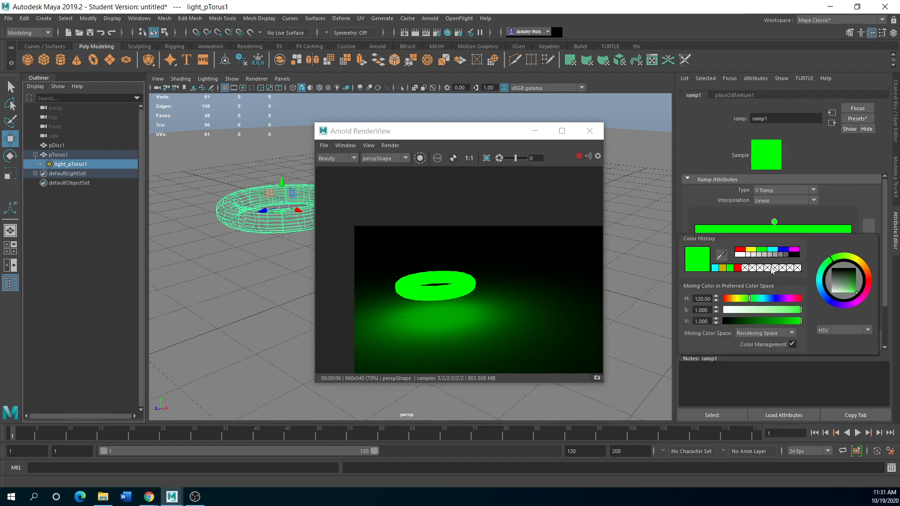
{"action": "left_click", "coordinate": [772, 251]}
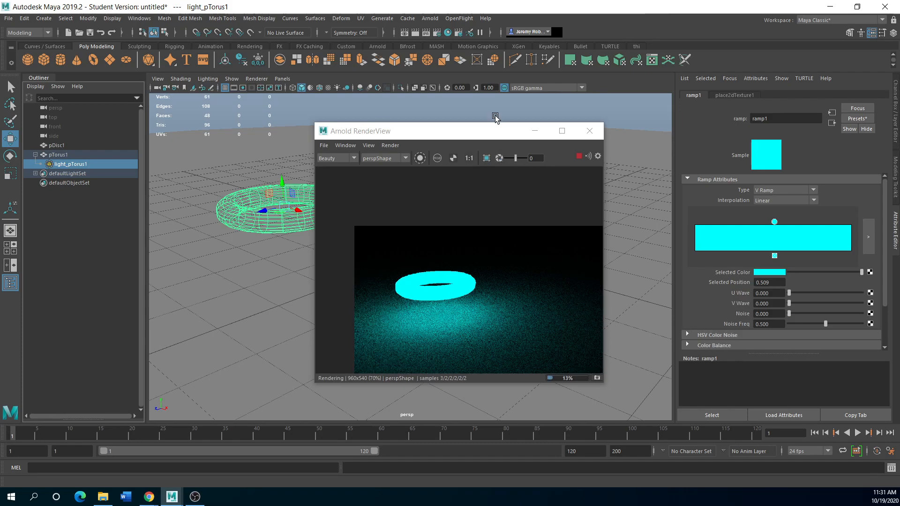
- Move the render window clear of the torus and examine the place2dTexture1 placement attributes and the rendered light
{"action": "left_click_drag", "start_coordinate": [537, 136], "coordinate": [584, 144]}
{"action": "left_click_drag", "start_coordinate": [523, 143], "coordinate": [504, 150]}
{"action": "left_click", "coordinate": [735, 95]}
{"action": "scroll", "coordinate": [502, 332], "scroll_direction": "down", "scroll_amount": 1}
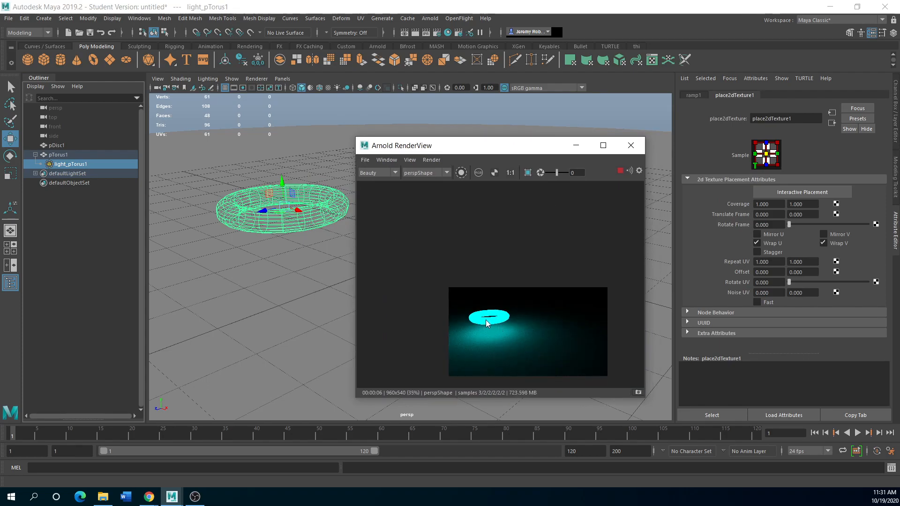
{"action": "scroll", "coordinate": [486, 319], "scroll_direction": "up", "scroll_amount": 1}
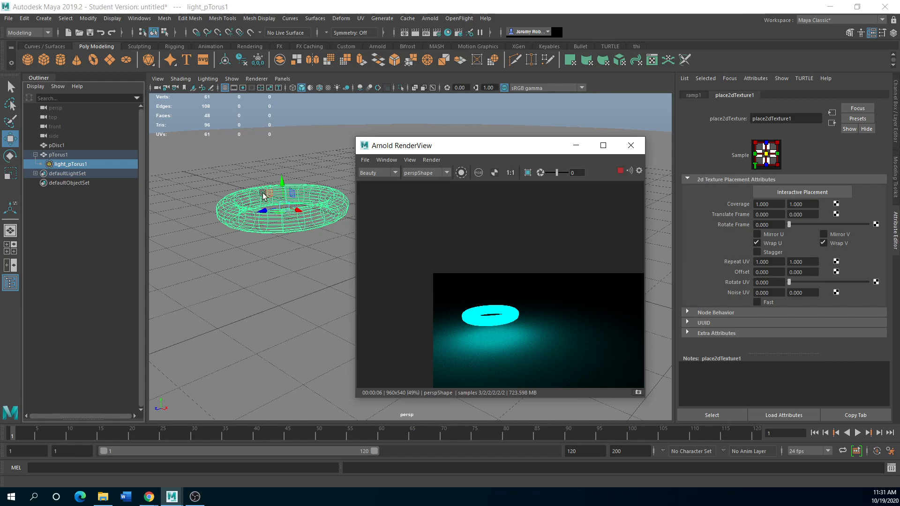
- Flatten pTorus1 by scaling it down along Y to about 0.29, and recenter the render image
{"action": "left_click", "coordinate": [59, 155]}
{"action": "left_click", "coordinate": [10, 174]}
{"action": "mouse_move", "coordinate": [282, 186]}
{"action": "left_mouse_down"}
{"action": "mouse_move", "coordinate": [282, 174]}
{"action": "mouse_move", "coordinate": [278, 201]}
{"action": "left_mouse_up"}
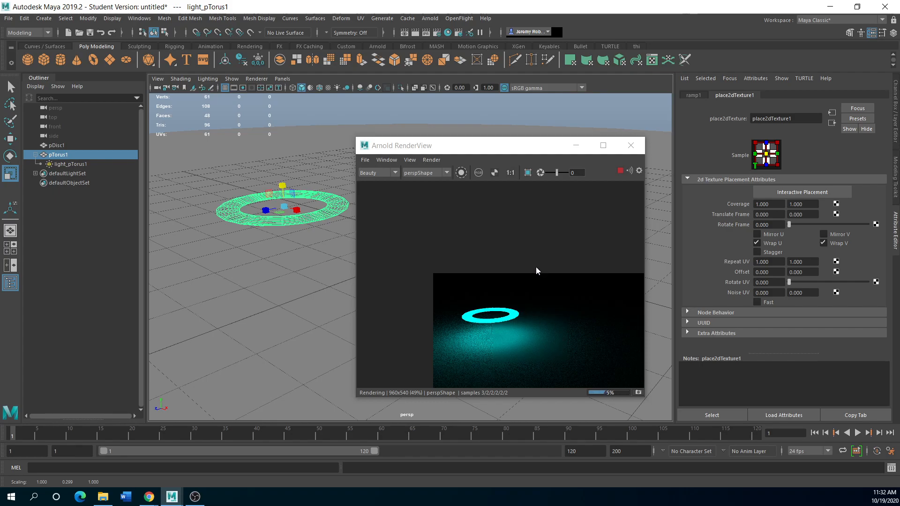
{"action": "middle_click_drag", "start_coordinate": [488, 310], "coordinate": [459, 283]}
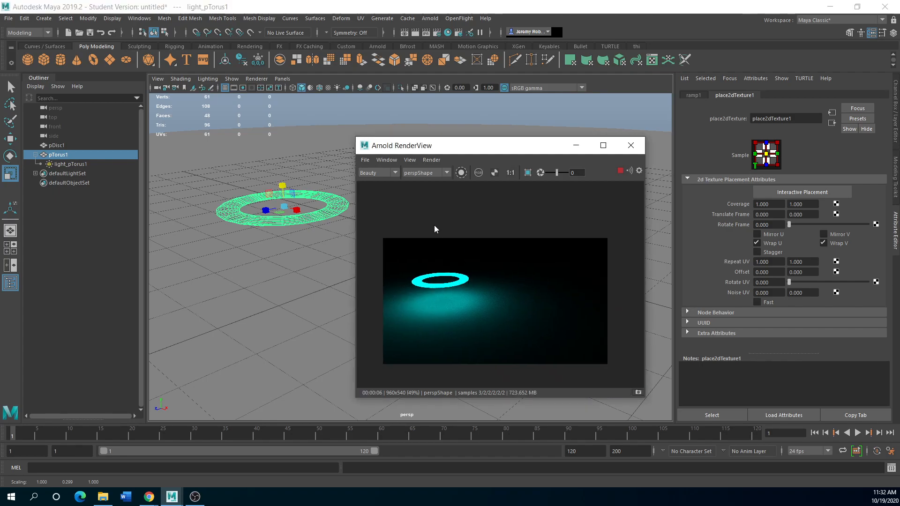
- Assign an aiAtmosphereVolume as the Atmosphere in the Environment section of the Arnold render settings
{"action": "left_click_drag", "start_coordinate": [478, 152], "coordinate": [487, 148]}
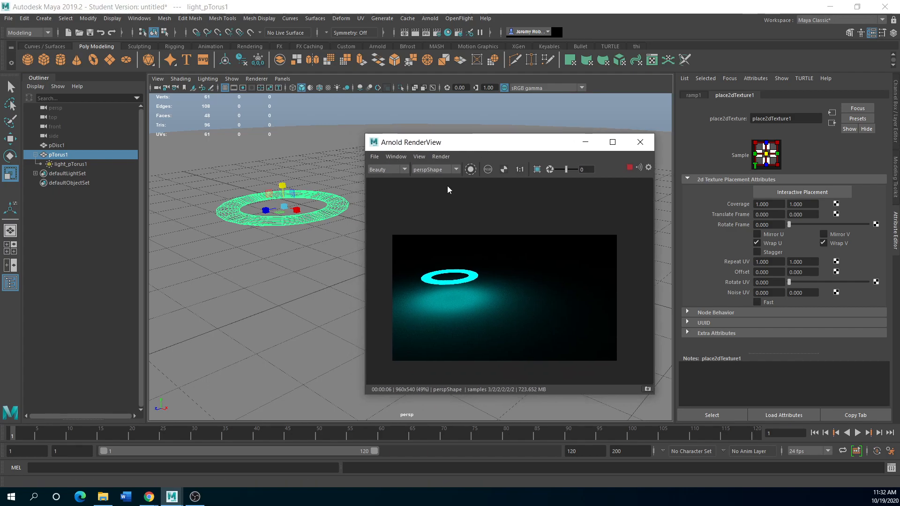
{"action": "left_click", "coordinate": [436, 33]}
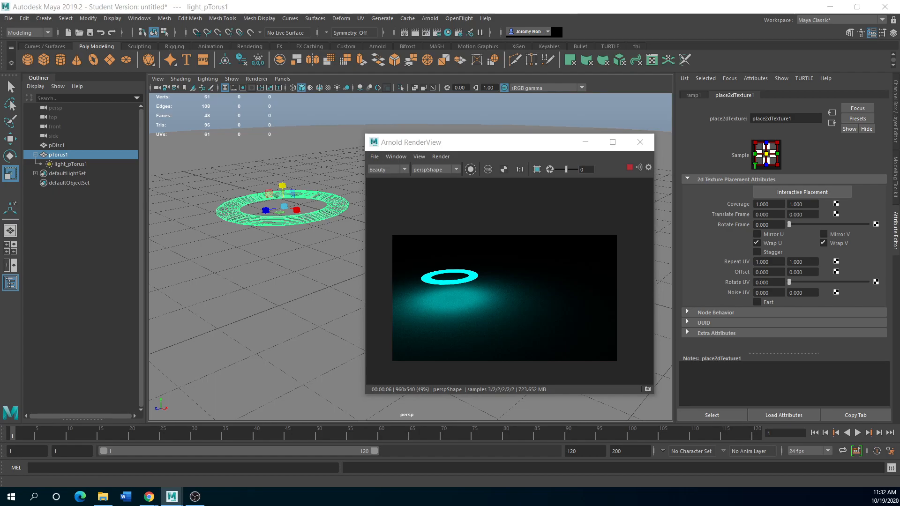
{"action": "left_click", "coordinate": [139, 195]}
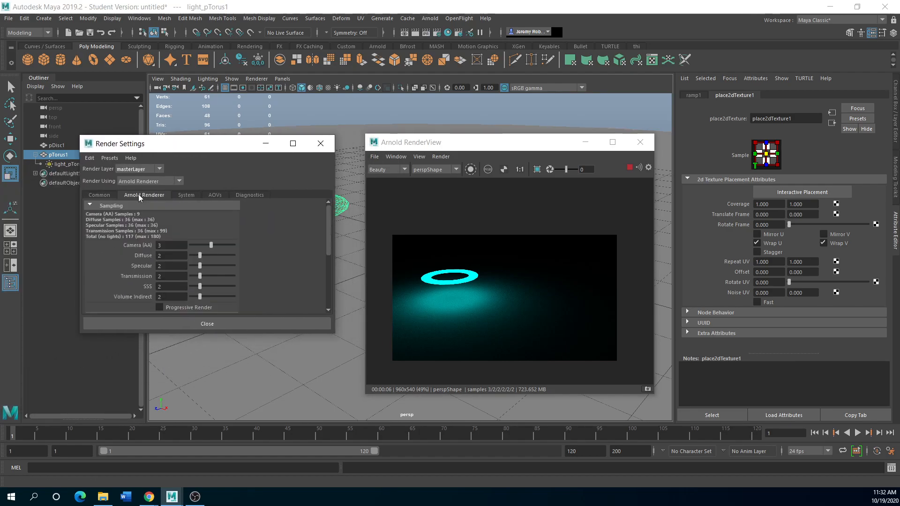
{"action": "scroll", "coordinate": [221, 276], "scroll_direction": "down", "scroll_amount": 3}
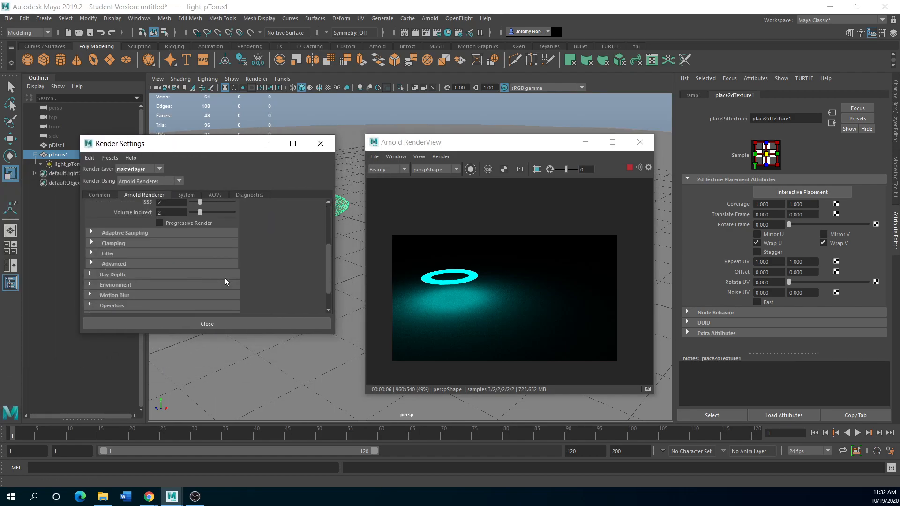
{"action": "left_click", "coordinate": [91, 283]}
{"action": "left_click", "coordinate": [259, 297]}
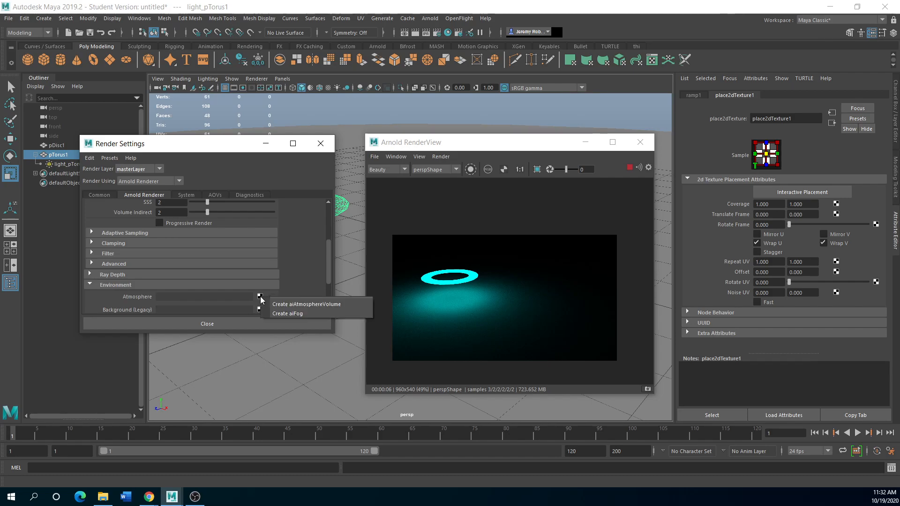
{"action": "left_click", "coordinate": [285, 304]}
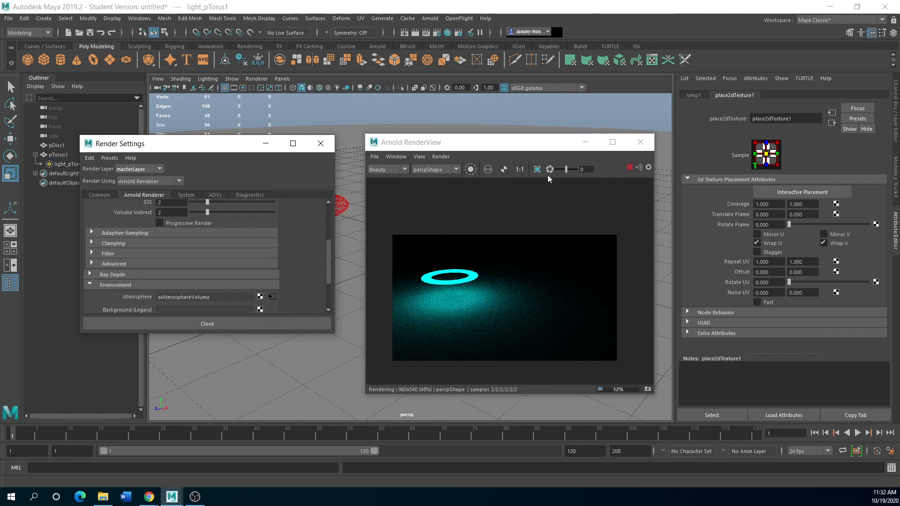
- Bring up the attributes of the aiAtmosphereVolume node for editing
{"action": "left_click", "coordinate": [259, 296]}
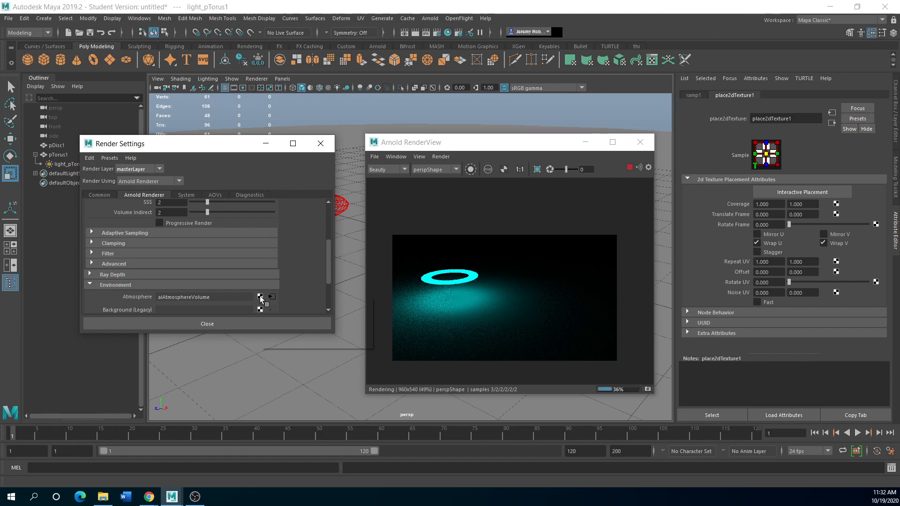
{"action": "left_click", "coordinate": [896, 107]}
{"action": "left_click", "coordinate": [895, 106]}
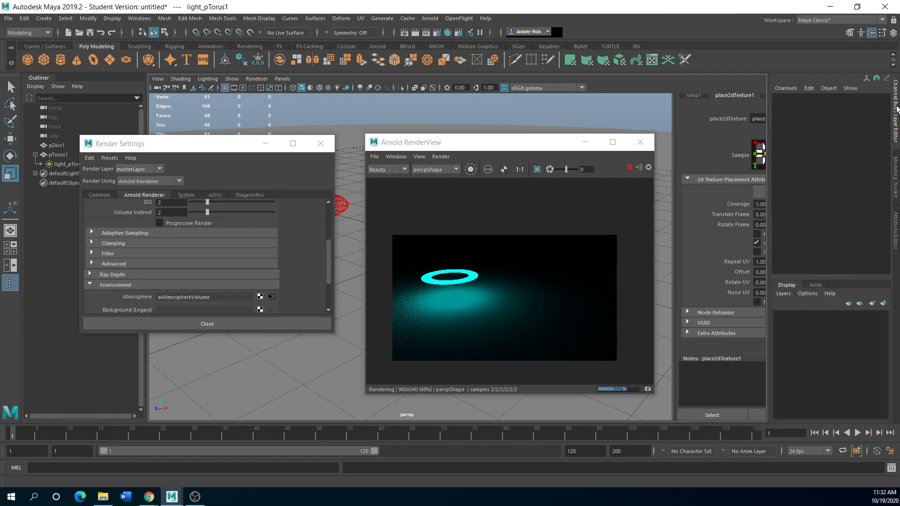
{"action": "left_click", "coordinate": [896, 227]}
{"action": "left_click", "coordinate": [896, 227]}
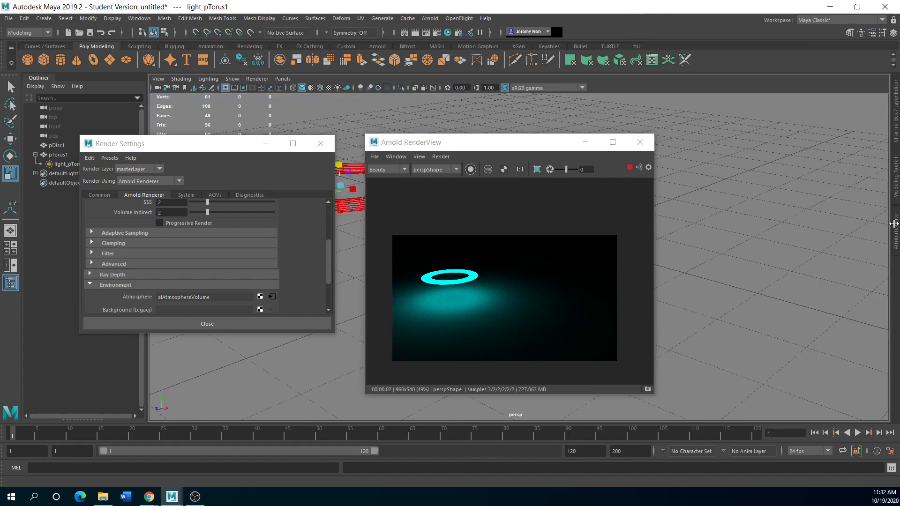
{"action": "left_click", "coordinate": [896, 228]}
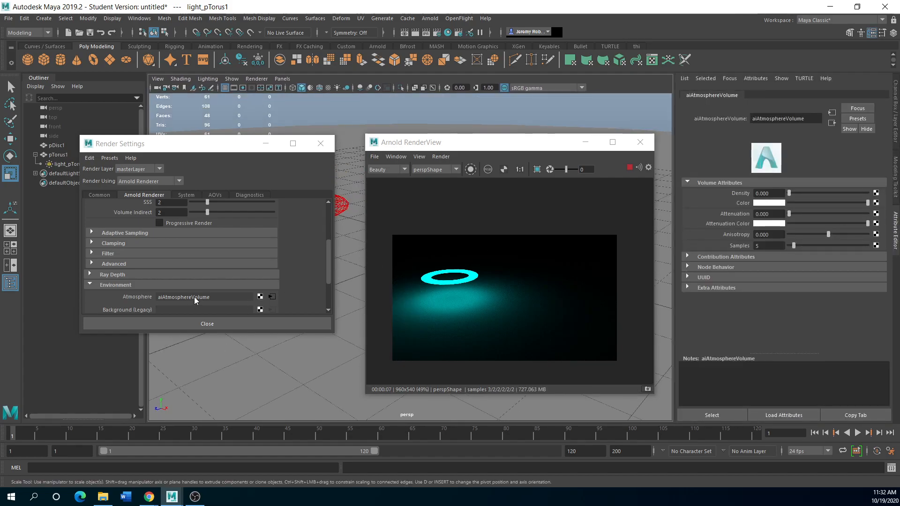
{"action": "left_click", "coordinate": [221, 296]}
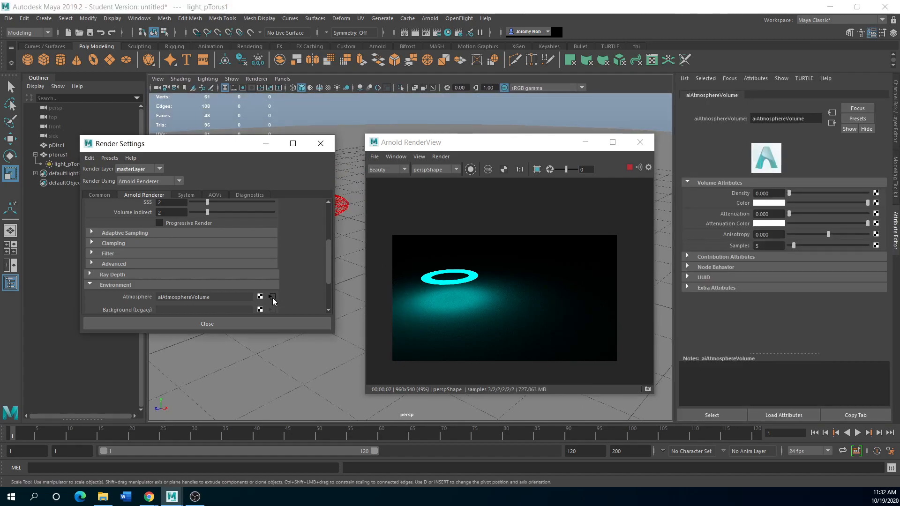
- Restart the live render and raise the atmosphere volume's density to 0.084
{"action": "left_click", "coordinate": [629, 168]}
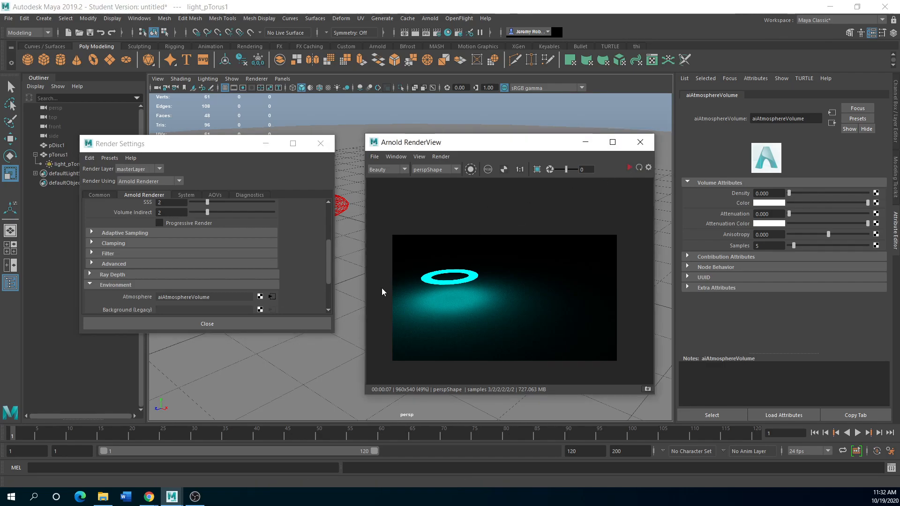
{"action": "left_click", "coordinate": [272, 297]}
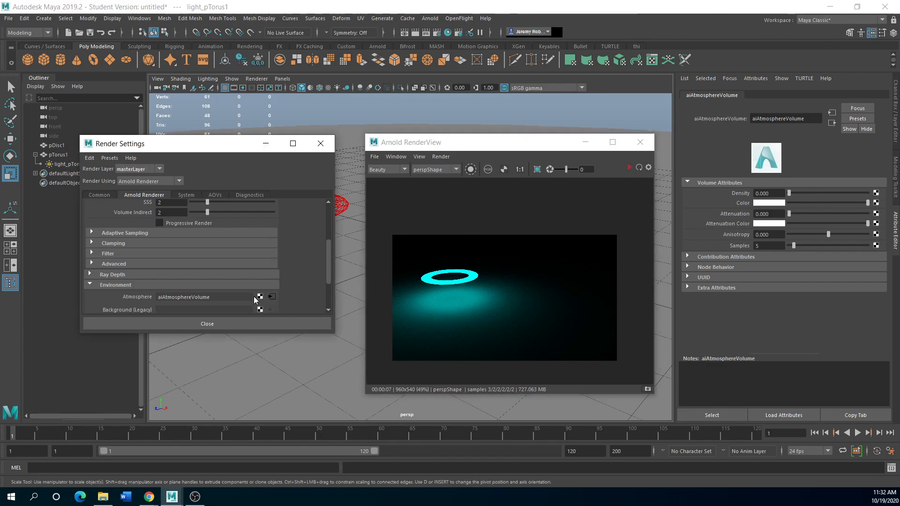
{"action": "left_click", "coordinate": [255, 296]}
{"action": "left_click", "coordinate": [629, 167]}
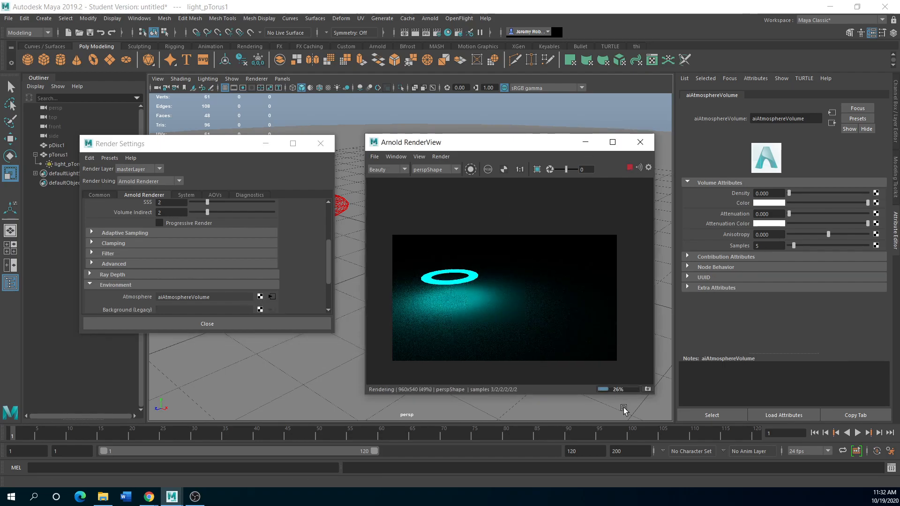
{"action": "left_click_drag", "start_coordinate": [790, 193], "coordinate": [795, 192]}
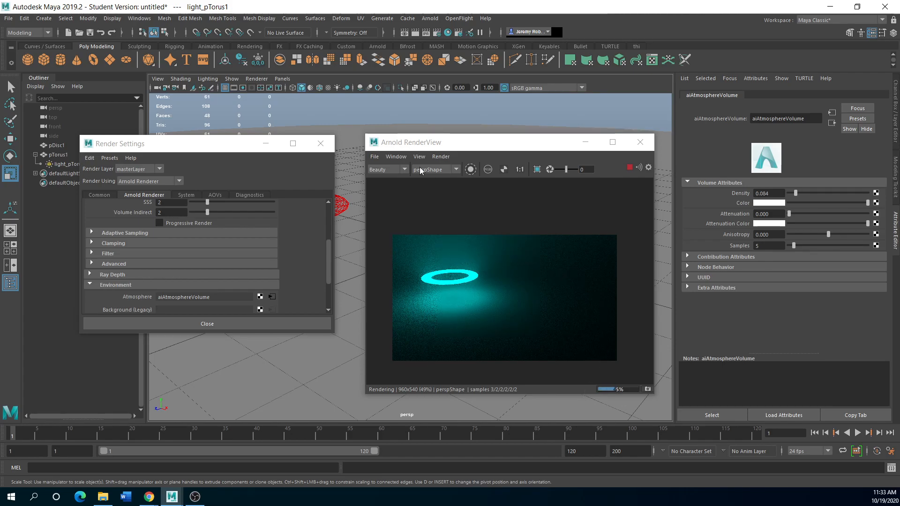
- Try a crop region over the edge of the glowing ring in the render, and pause the live render
{"action": "left_click", "coordinate": [537, 169]}
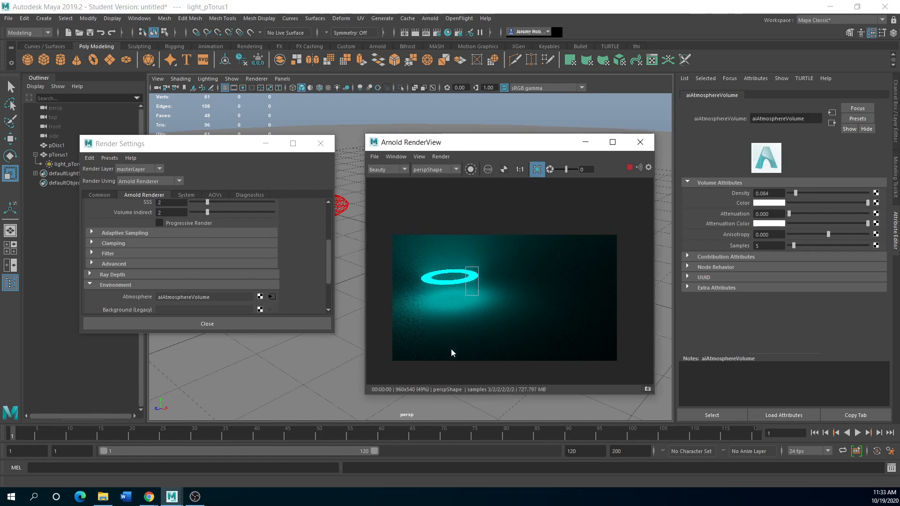
{"action": "left_click", "coordinate": [538, 172]}
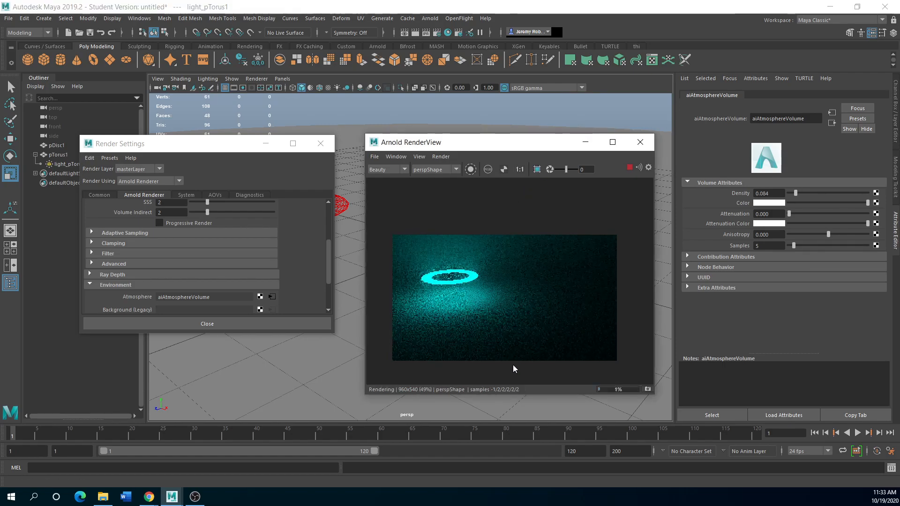
{"action": "left_click", "coordinate": [630, 168]}
- Clear the Render Settings window away and place the render window below the torus light in the viewport
{"action": "left_click_drag", "start_coordinate": [517, 150], "coordinate": [481, 174]}
{"action": "left_click_drag", "start_coordinate": [174, 145], "coordinate": [18, 227]}
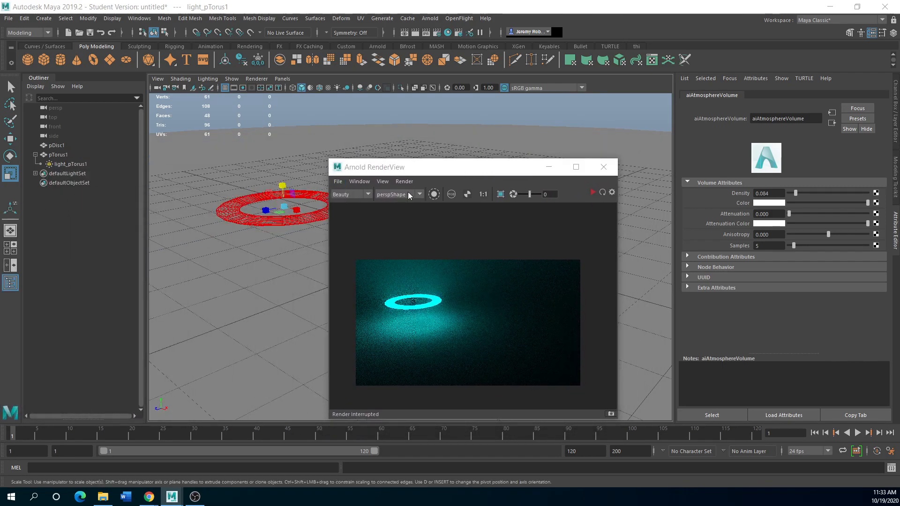
{"action": "left_click_drag", "start_coordinate": [438, 168], "coordinate": [277, 237]}
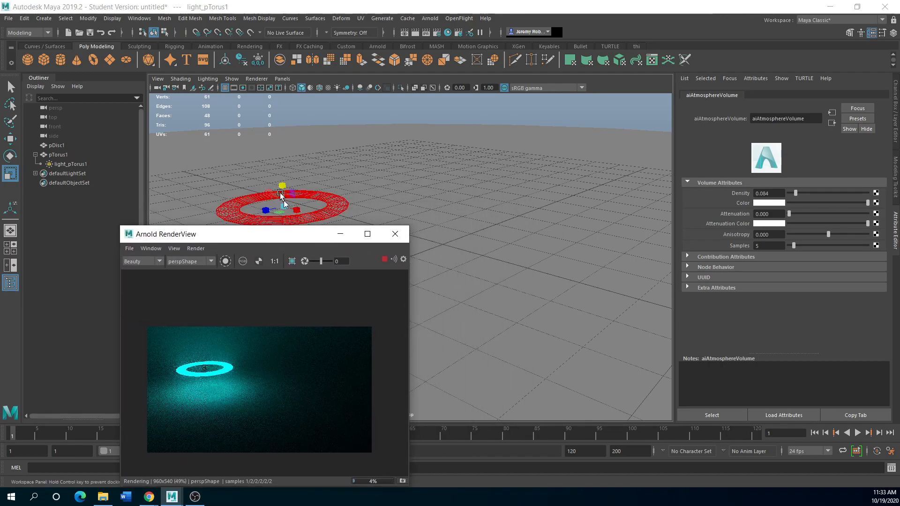
{"action": "left_click", "coordinate": [280, 186]}
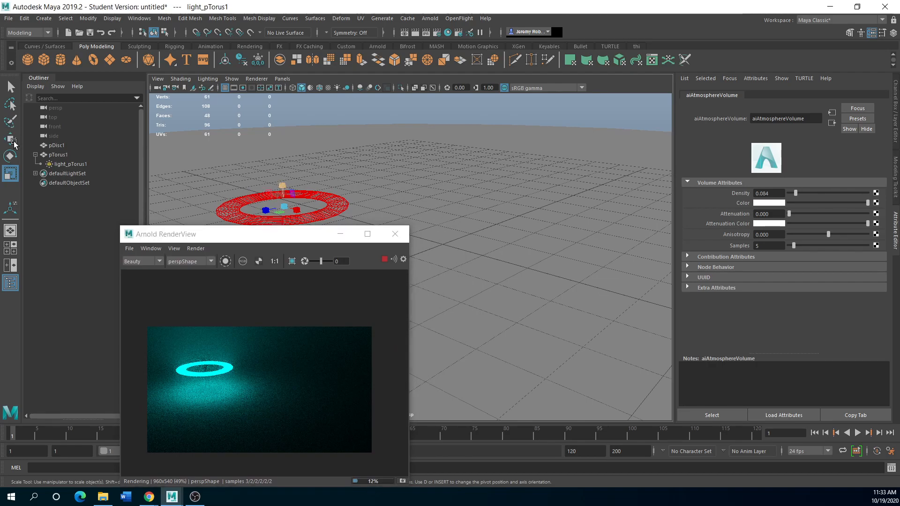
- Create a second polygon torus with the live render paused and move it above the floor, farther away from the torus light
{"action": "left_click", "coordinate": [98, 61]}
{"action": "left_click", "coordinate": [385, 260]}
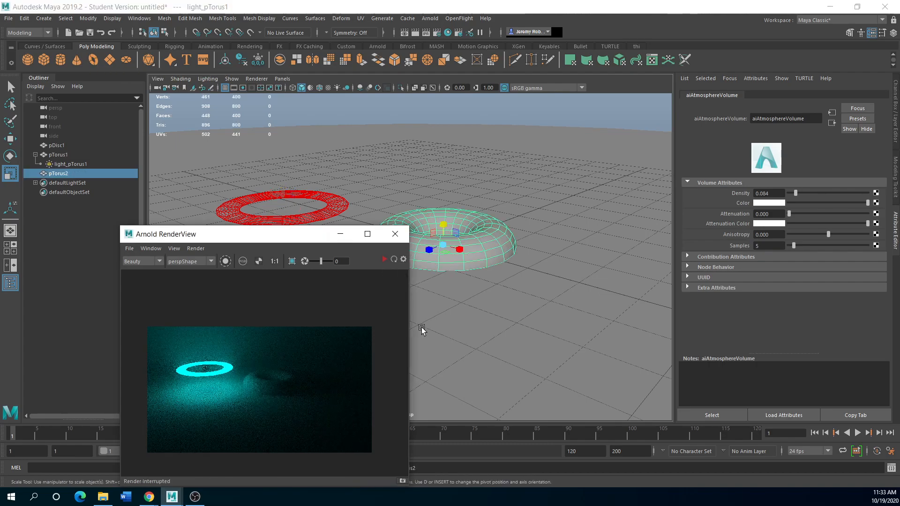
{"action": "left_click_drag", "start_coordinate": [248, 234], "coordinate": [186, 234]}
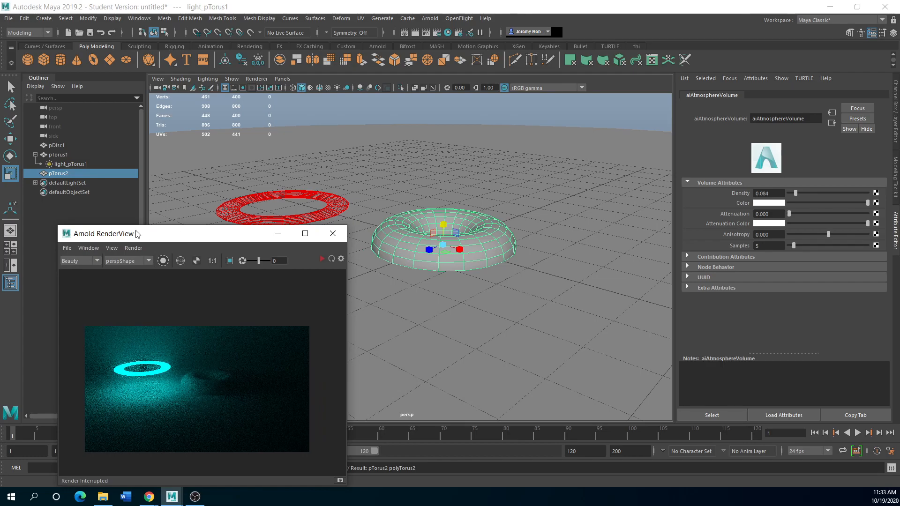
{"action": "left_click", "coordinate": [10, 138]}
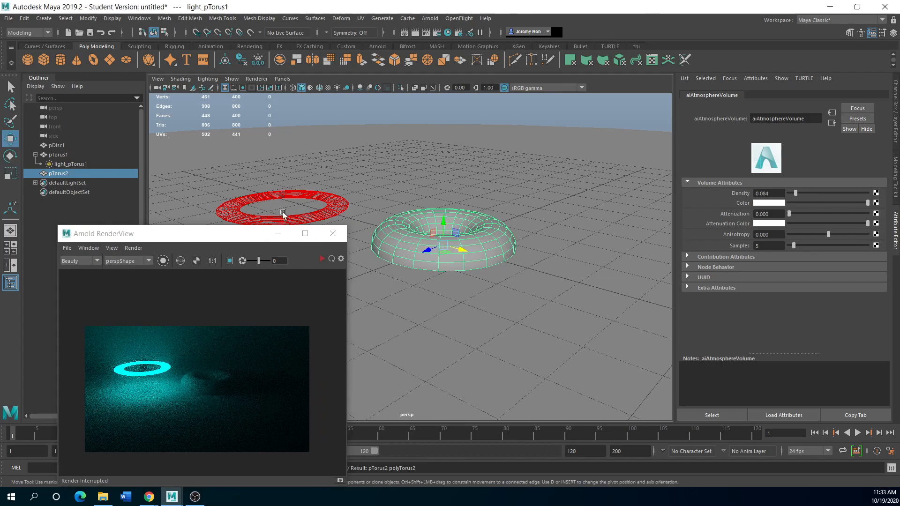
{"action": "left_click_drag", "start_coordinate": [440, 225], "coordinate": [525, 228]}
{"action": "left_click_drag", "start_coordinate": [230, 238], "coordinate": [271, 142]}
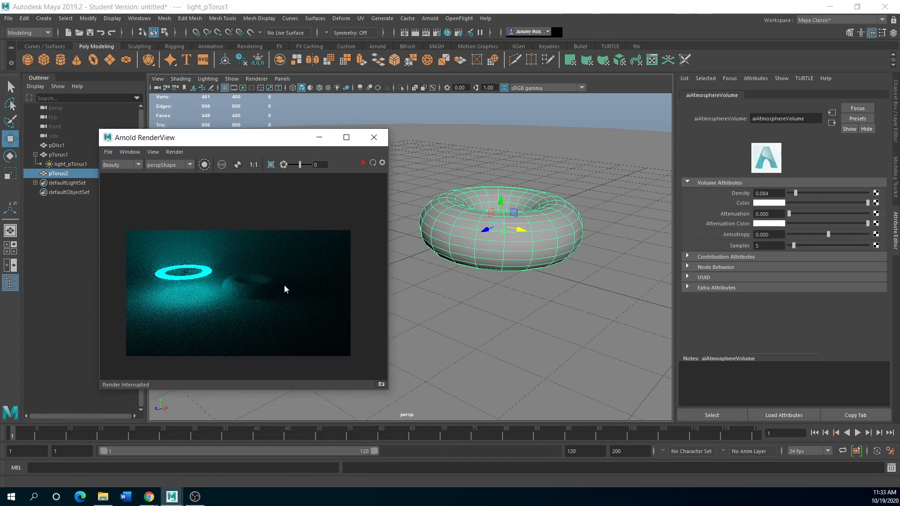
- Assign a new aiStandardSurface material to the second torus
{"action": "right_click", "coordinate": [497, 239]}
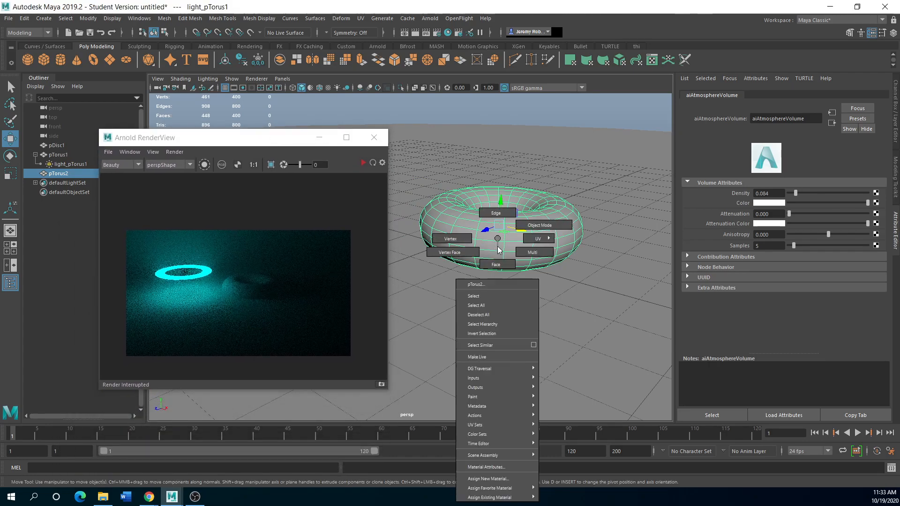
{"action": "left_click", "coordinate": [487, 480]}
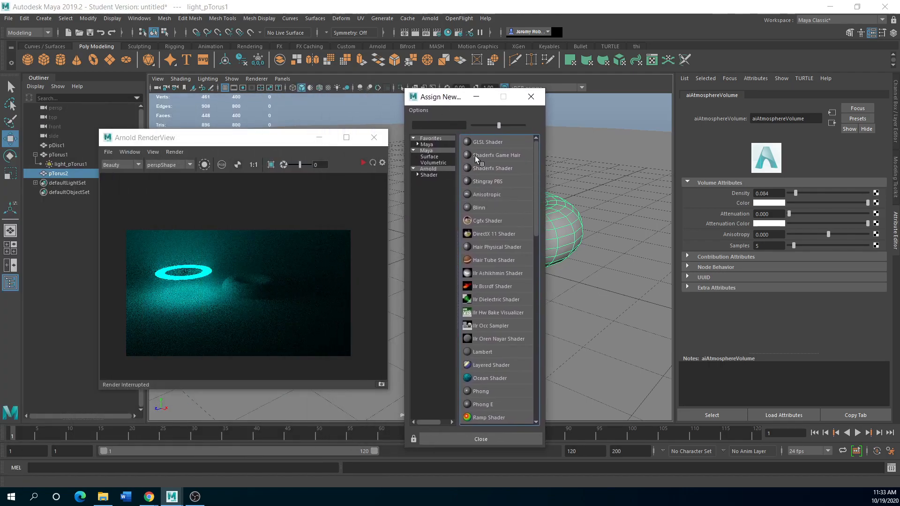
{"action": "left_click", "coordinate": [429, 169]}
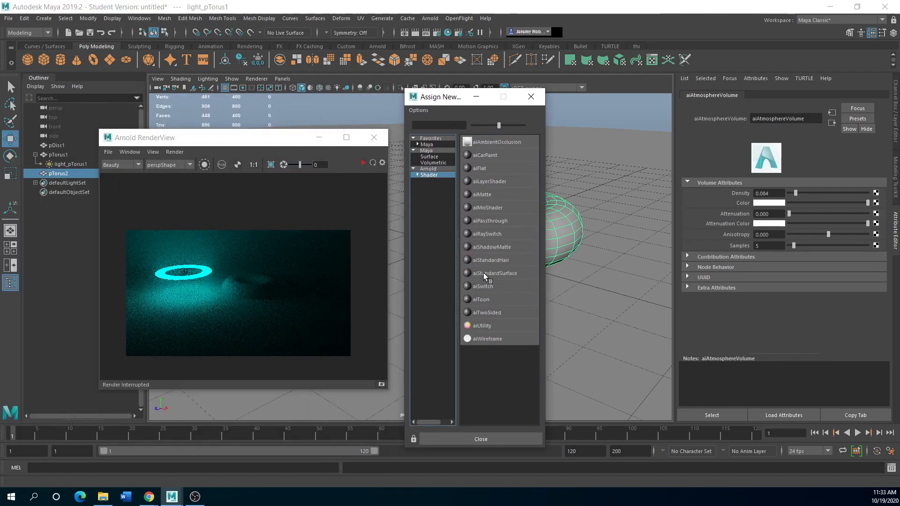
{"action": "left_click", "coordinate": [488, 273]}
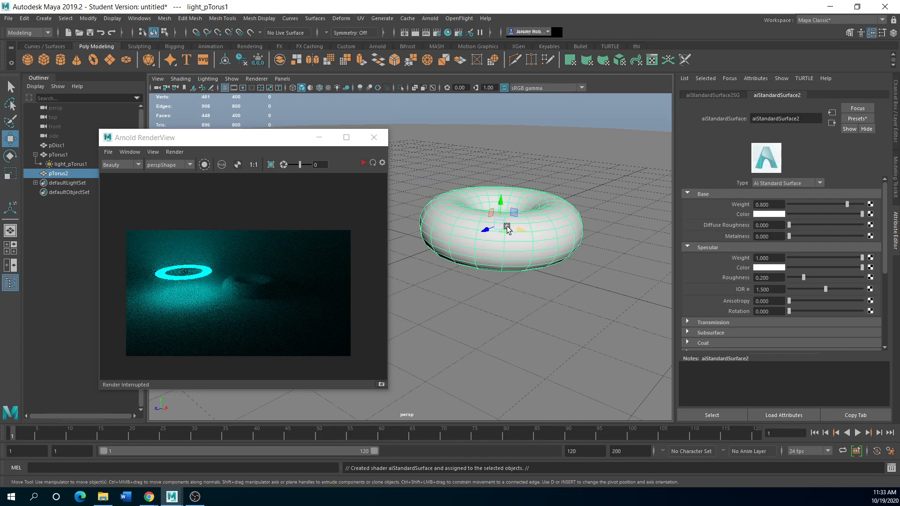
- Restart the live render and set the new material's emission weight to 0.435
{"action": "left_click", "coordinate": [364, 164]}
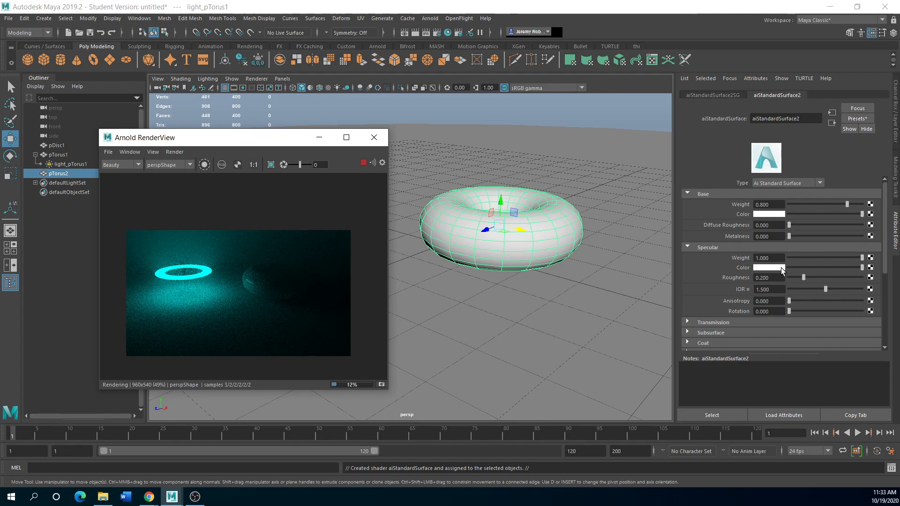
{"action": "scroll", "coordinate": [706, 347], "scroll_direction": "down", "scroll_amount": 2}
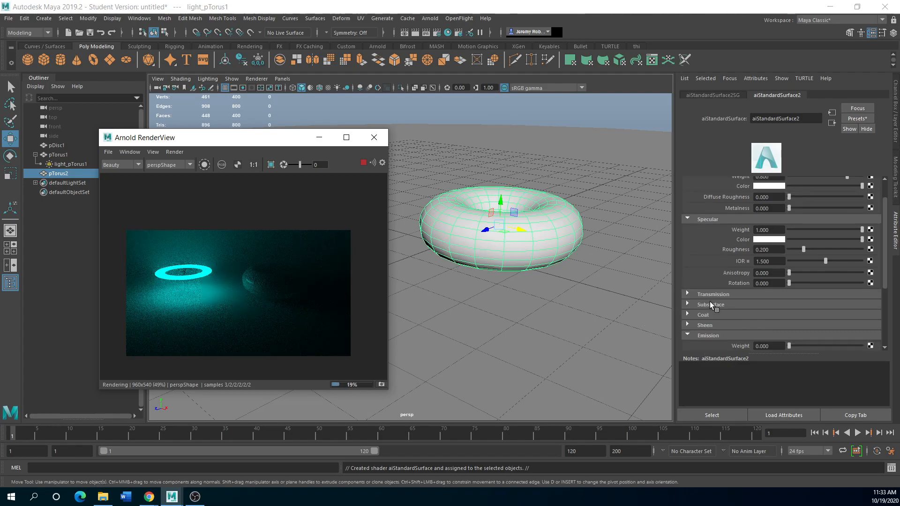
{"action": "left_click", "coordinate": [710, 302]}
{"action": "scroll", "coordinate": [710, 300], "scroll_direction": "down", "scroll_amount": 3}
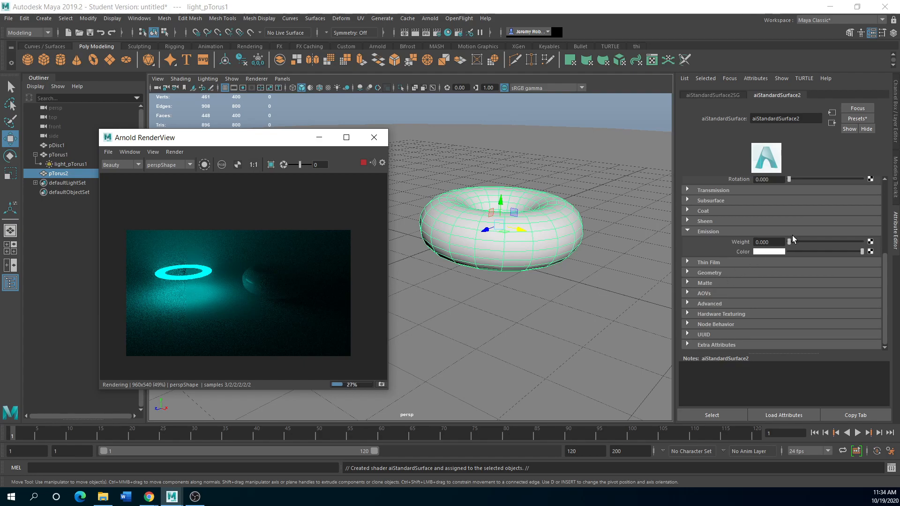
{"action": "left_click_drag", "start_coordinate": [790, 241], "coordinate": [820, 244]}
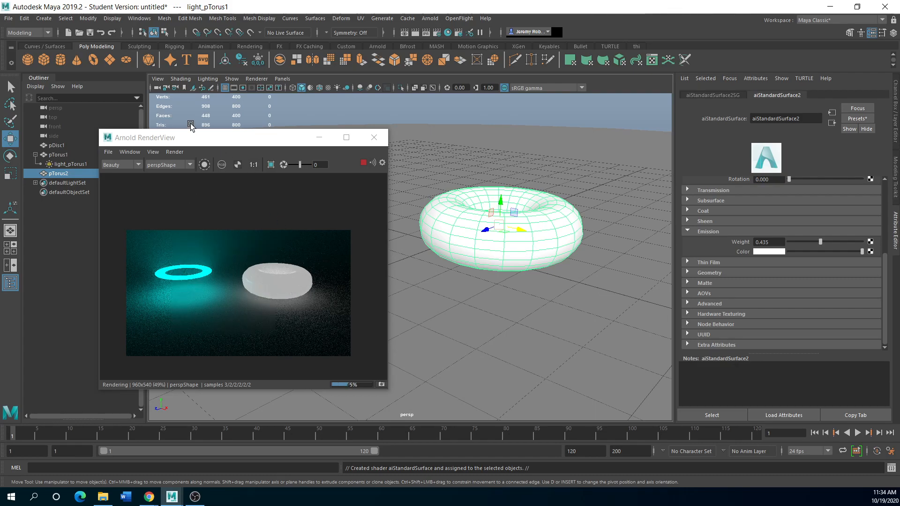
- Examine the emissive torus next to the mesh light up close and in the whole rendered image
{"action": "left_click_drag", "start_coordinate": [256, 135], "coordinate": [322, 133]}
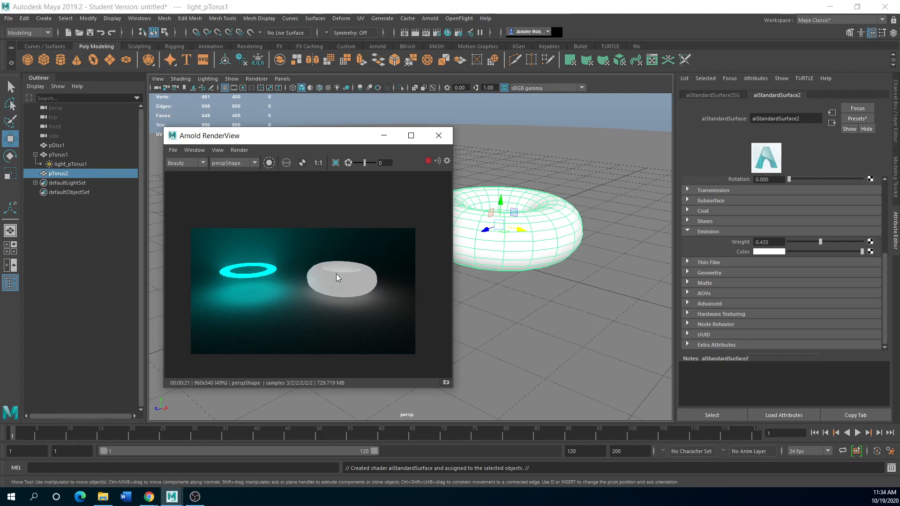
{"action": "scroll", "coordinate": [342, 285], "scroll_direction": "up", "scroll_amount": 2}
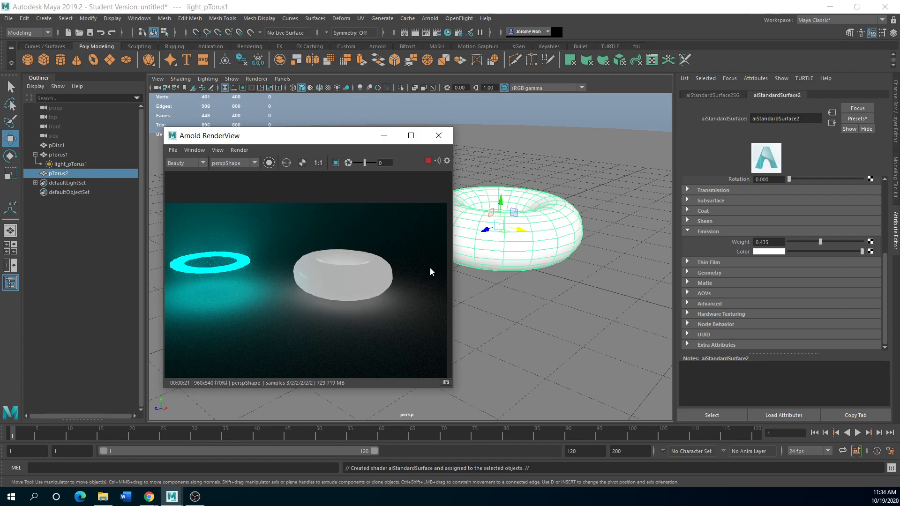
{"action": "scroll", "coordinate": [356, 295], "scroll_direction": "down", "scroll_amount": 2}
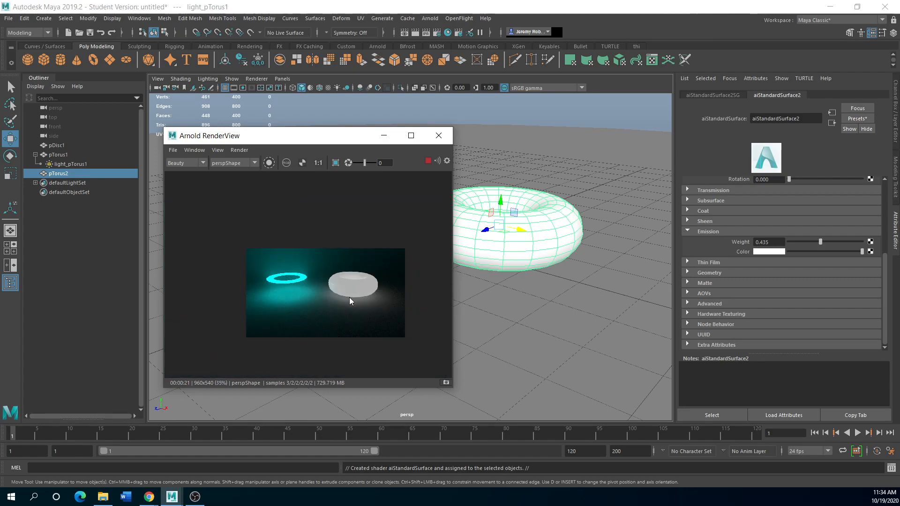
- Raise the second torus material's emission weight to 0.864 and set its emission color to cyan
{"action": "scroll", "coordinate": [357, 301], "scroll_direction": "up", "scroll_amount": 1}
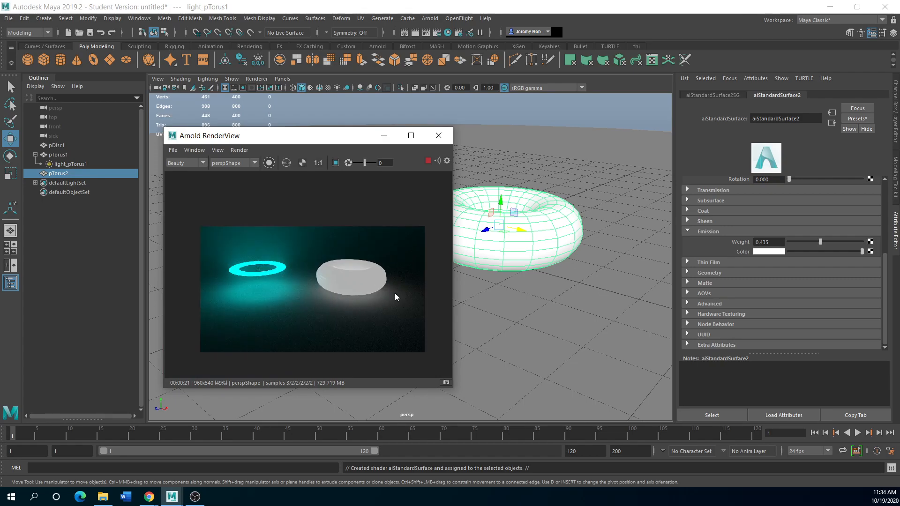
{"action": "scroll", "coordinate": [364, 300], "scroll_direction": "down", "scroll_amount": 1}
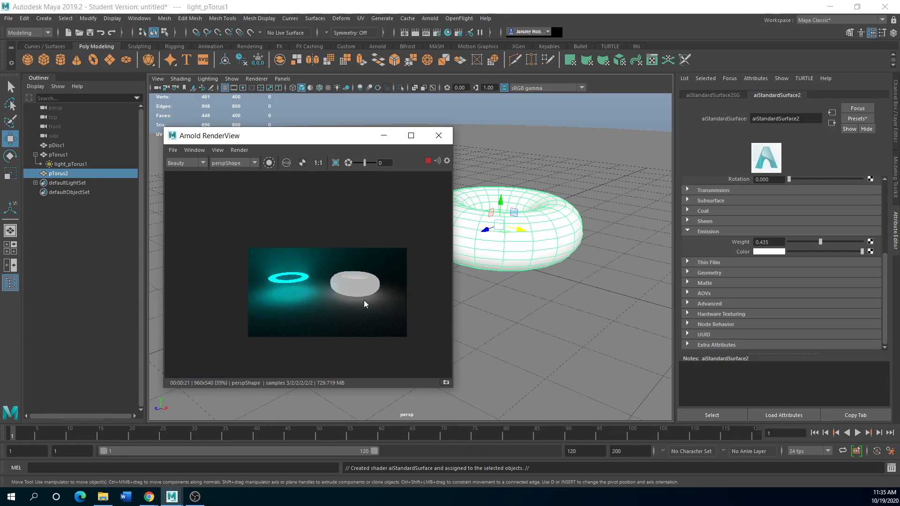
{"action": "left_click_drag", "start_coordinate": [821, 243], "coordinate": [851, 242]}
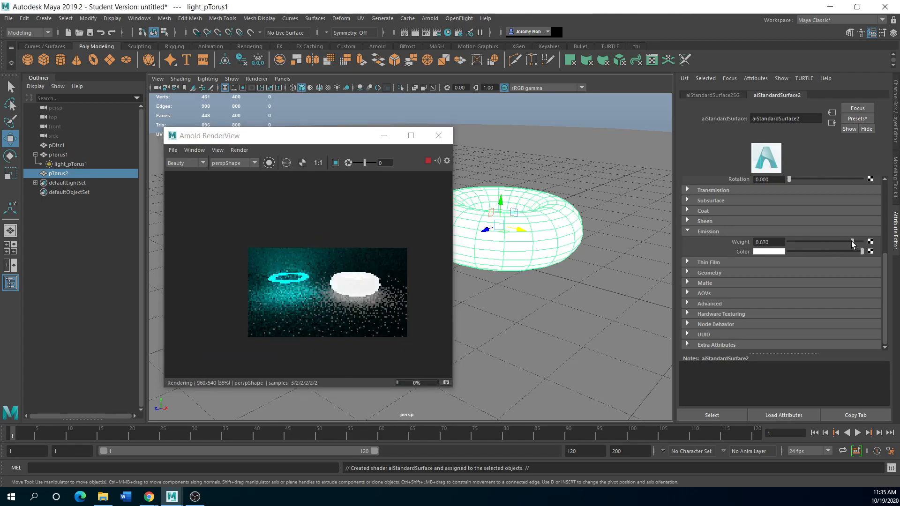
{"action": "left_click", "coordinate": [770, 252]}
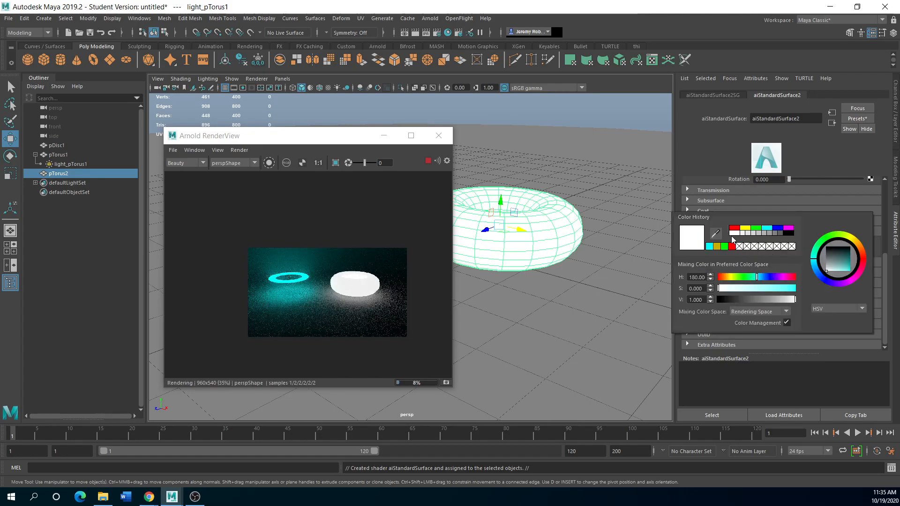
{"action": "left_click", "coordinate": [767, 229]}
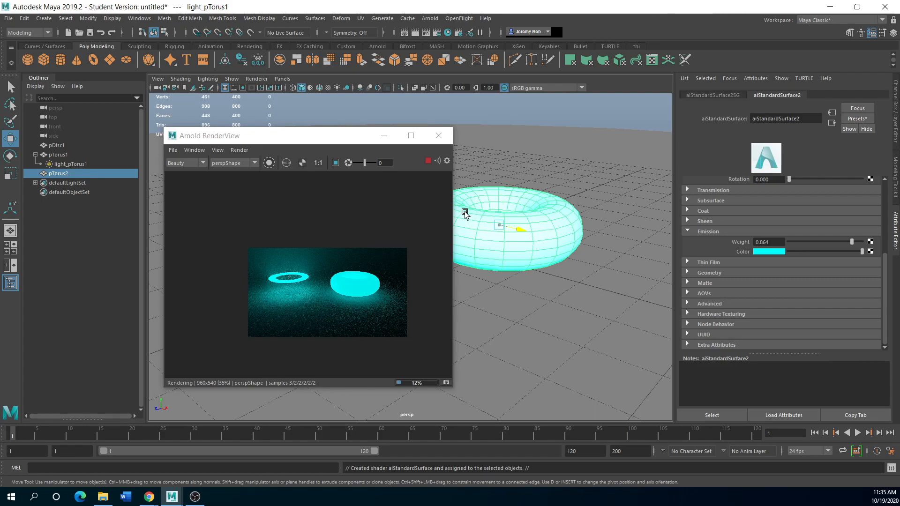
- Move the emissive torus along one axis, farther away from the torus mesh light
{"action": "left_click_drag", "start_coordinate": [520, 229], "coordinate": [556, 238]}
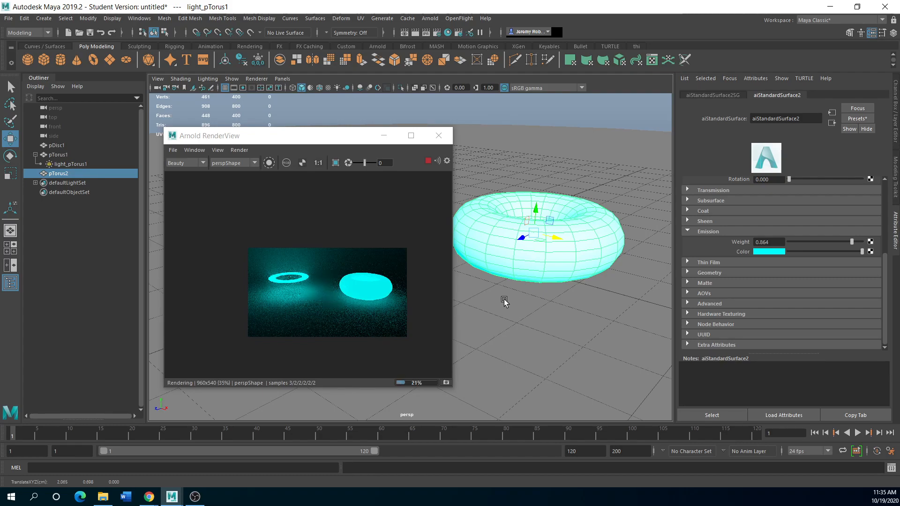
{"action": "left_click_drag", "start_coordinate": [330, 139], "coordinate": [369, 137]}
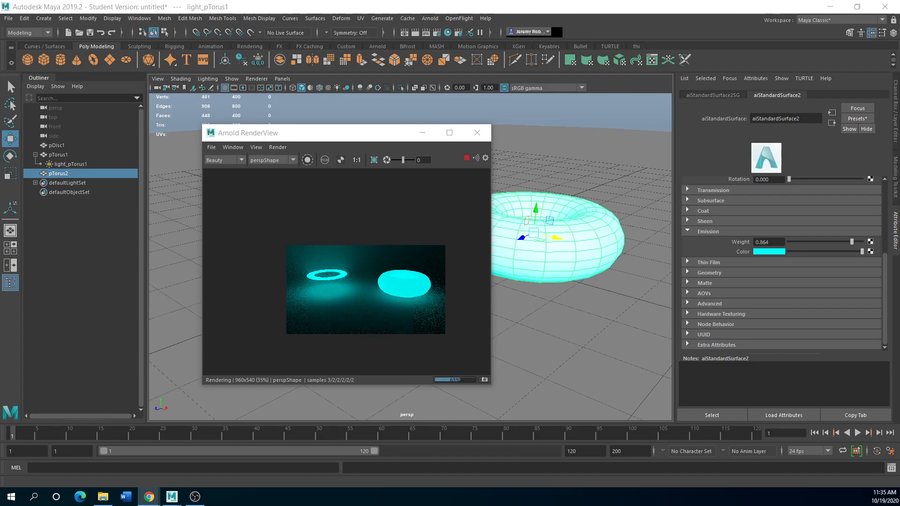
- Switch to the browser, look through the Arnold Ai Mesh Light documentation examples, and return to Maya
{"action": "key", "text": "super+d"}
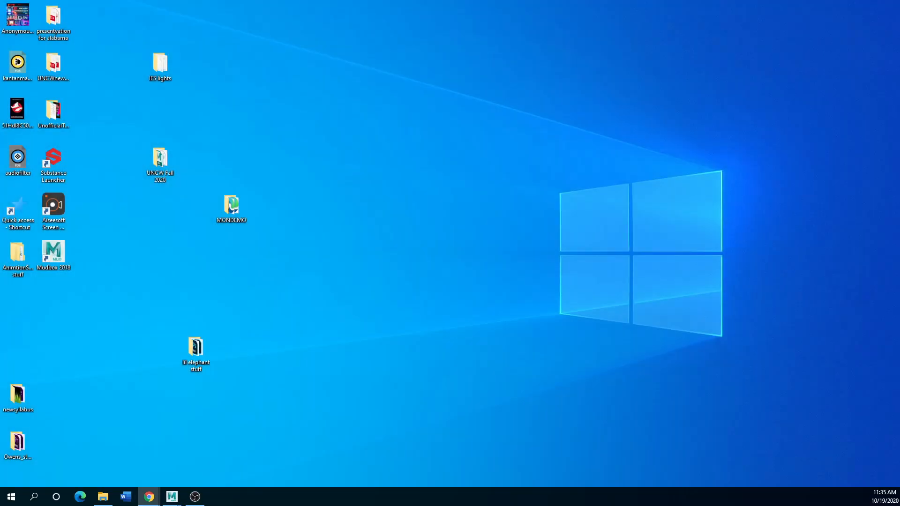
{"action": "key", "text": "super+d"}
{"action": "key", "text": "alt+Tab"}
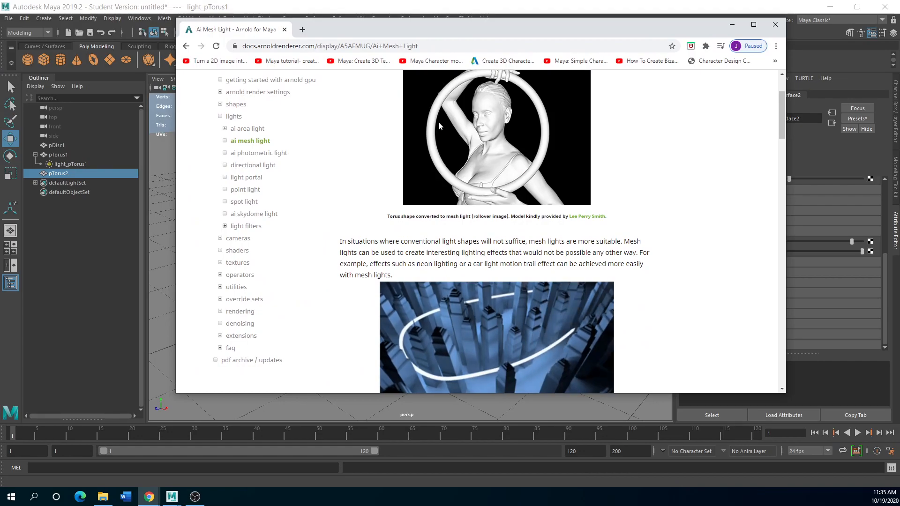
{"action": "scroll", "coordinate": [359, 254], "scroll_direction": "up", "scroll_amount": 1}
{"action": "scroll", "coordinate": [337, 297], "scroll_direction": "down", "scroll_amount": 4}
{"action": "left_click_drag", "start_coordinate": [449, 21], "coordinate": [199, 118]}
{"action": "key", "text": "alt+Tab"}
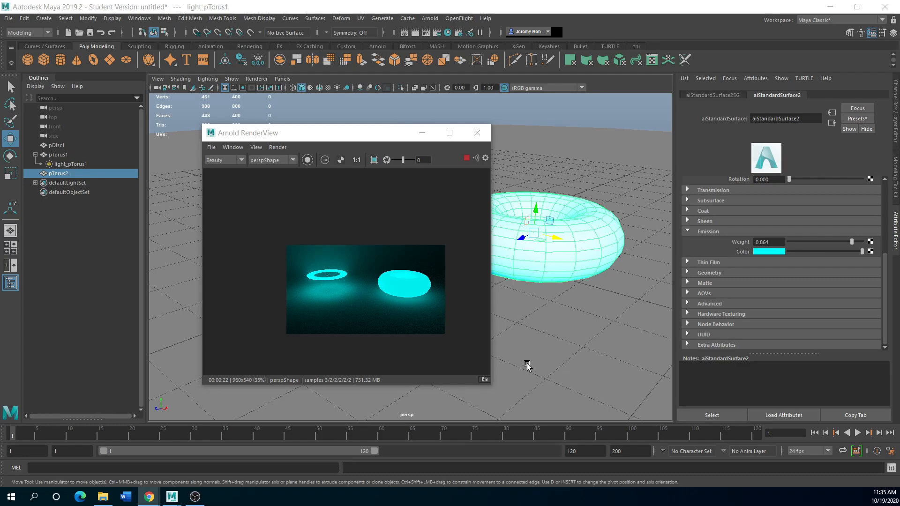
- Select the torus mesh light and show its properties in the Light Editor
{"action": "left_click_drag", "start_coordinate": [328, 133], "coordinate": [453, 164]}
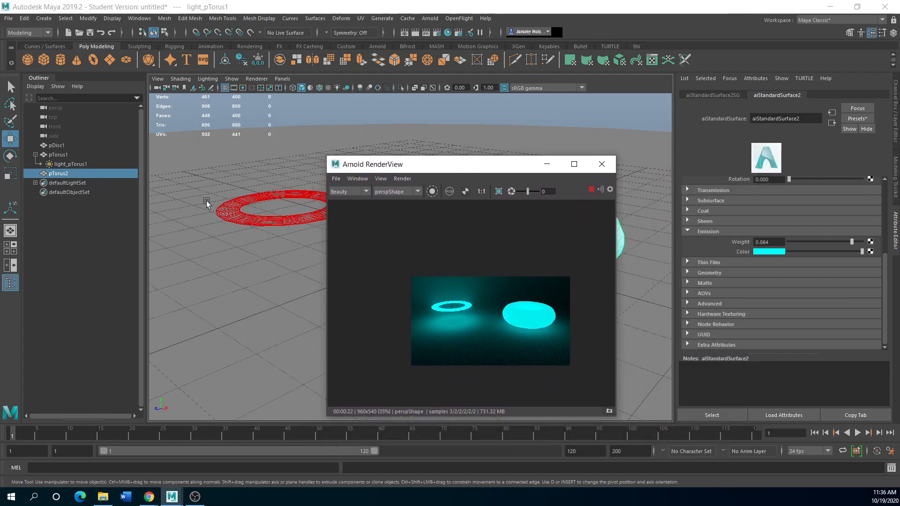
{"action": "left_click", "coordinate": [52, 165]}
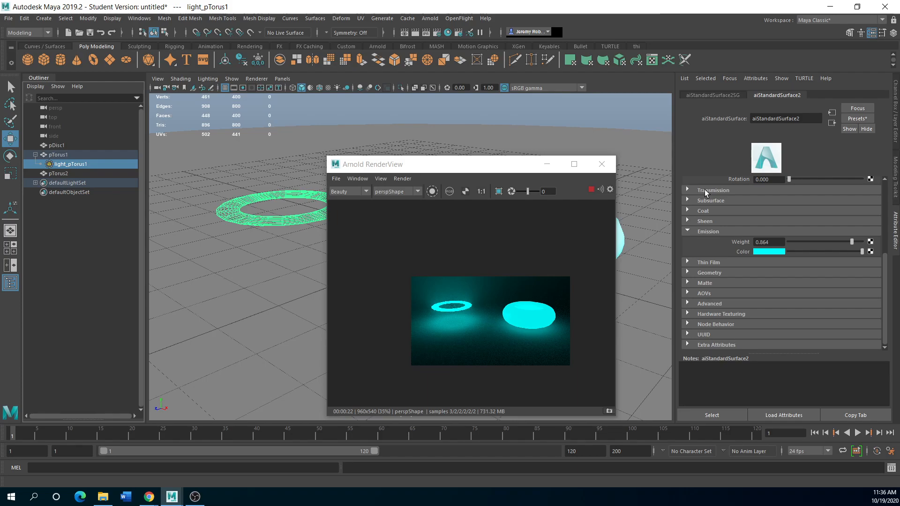
{"action": "left_click", "coordinate": [470, 32]}
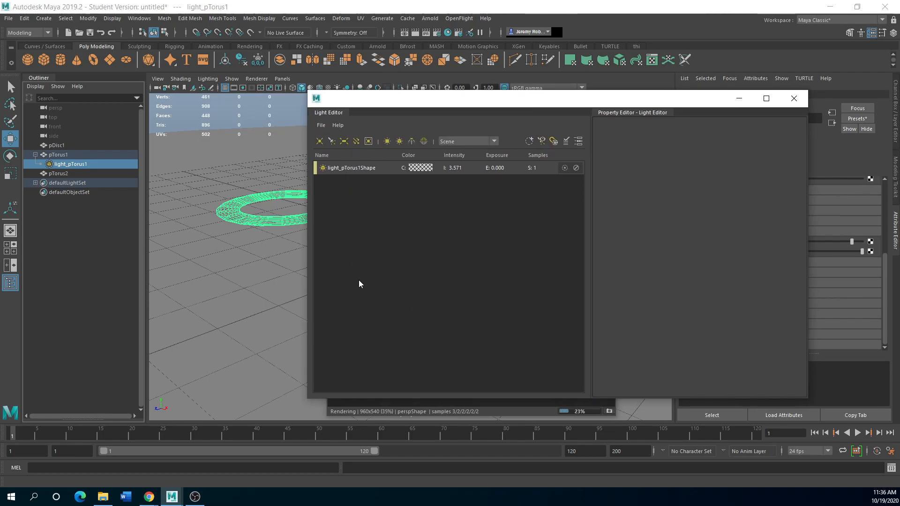
{"action": "left_click", "coordinate": [354, 168]}
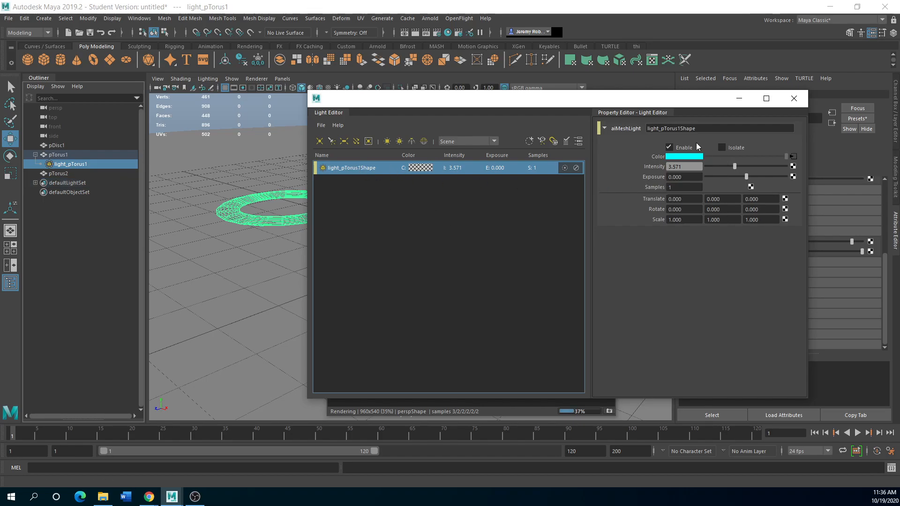
{"action": "left_click_drag", "start_coordinate": [582, 101], "coordinate": [646, 100]}
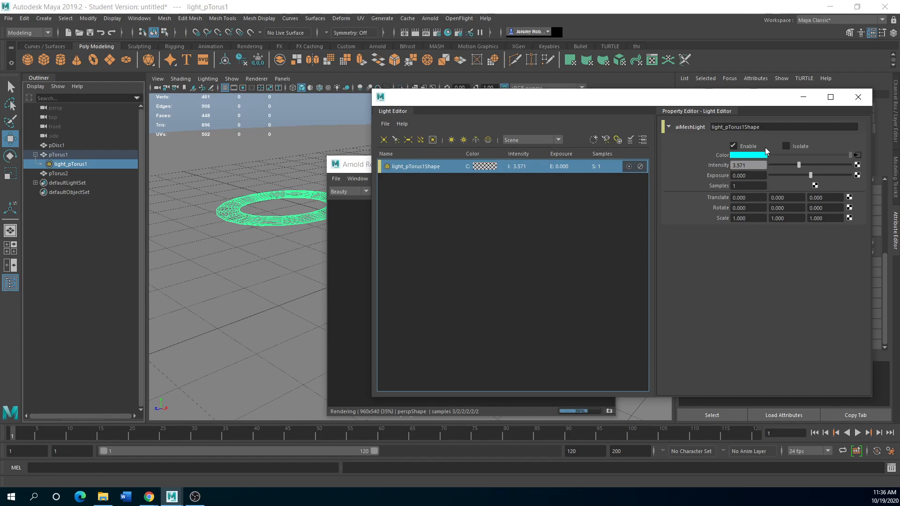
{"action": "left_click_drag", "start_coordinate": [660, 99], "coordinate": [542, 102]}
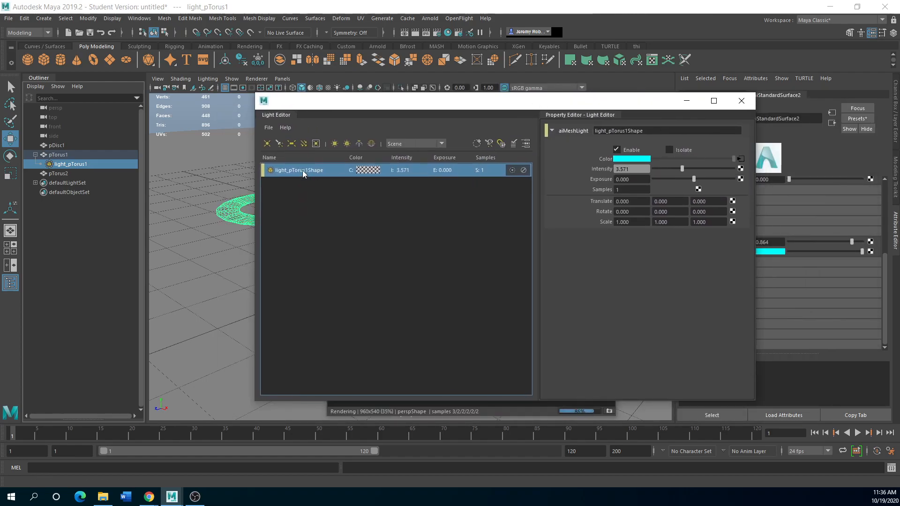
- Disable the torus mesh light in the Light Editor and enable it again
{"action": "left_click", "coordinate": [524, 170]}
{"action": "left_click_drag", "start_coordinate": [504, 106], "coordinate": [365, 130]}
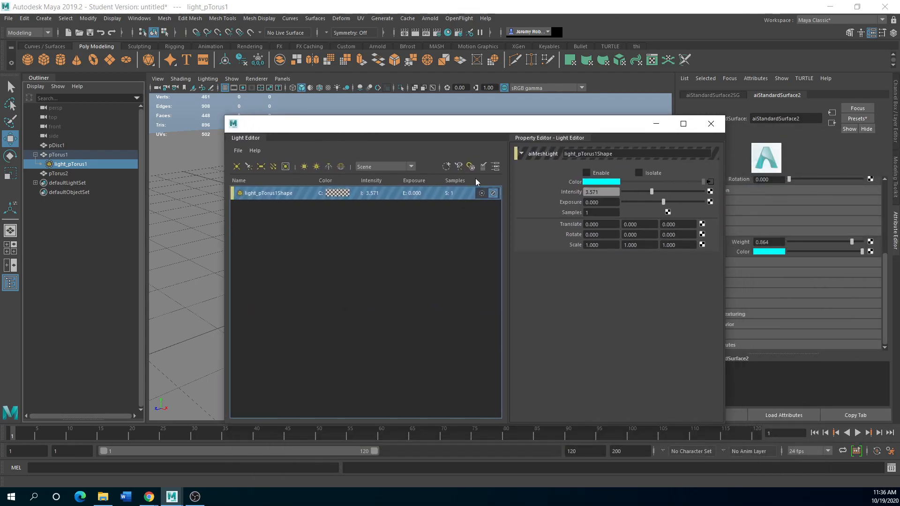
{"action": "left_click", "coordinate": [493, 193]}
{"action": "left_click_drag", "start_coordinate": [513, 126], "coordinate": [485, 118]}
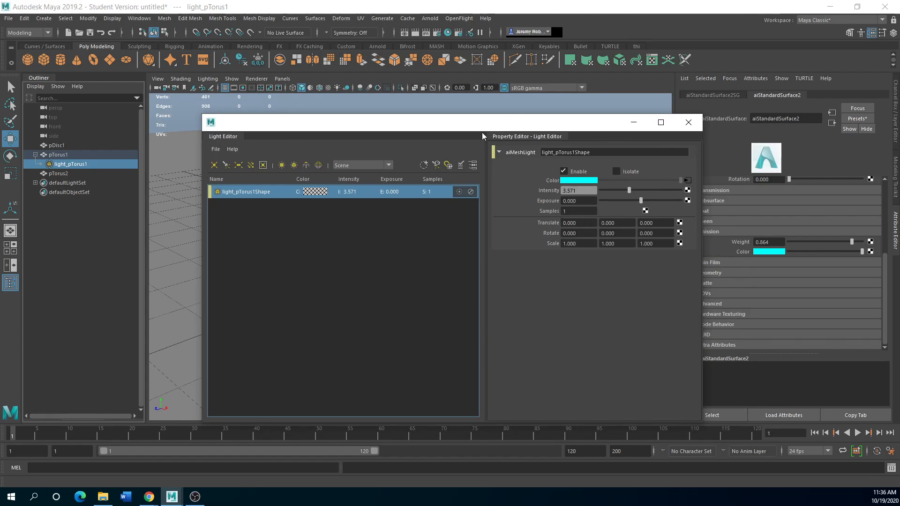
- Resize the Light Editor and move it out of the workspace to uncover the render view
{"action": "left_click_drag", "start_coordinate": [478, 123], "coordinate": [462, 96]}
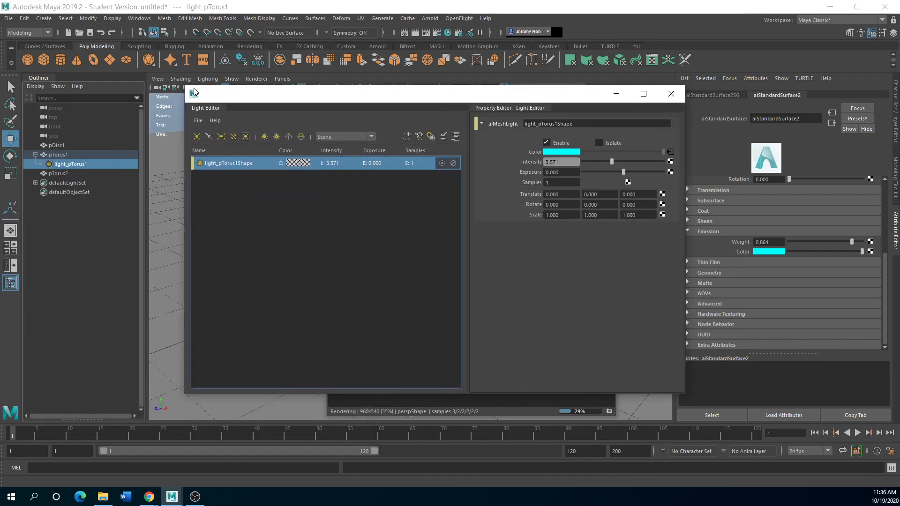
{"action": "left_click_drag", "start_coordinate": [186, 94], "coordinate": [224, 140]}
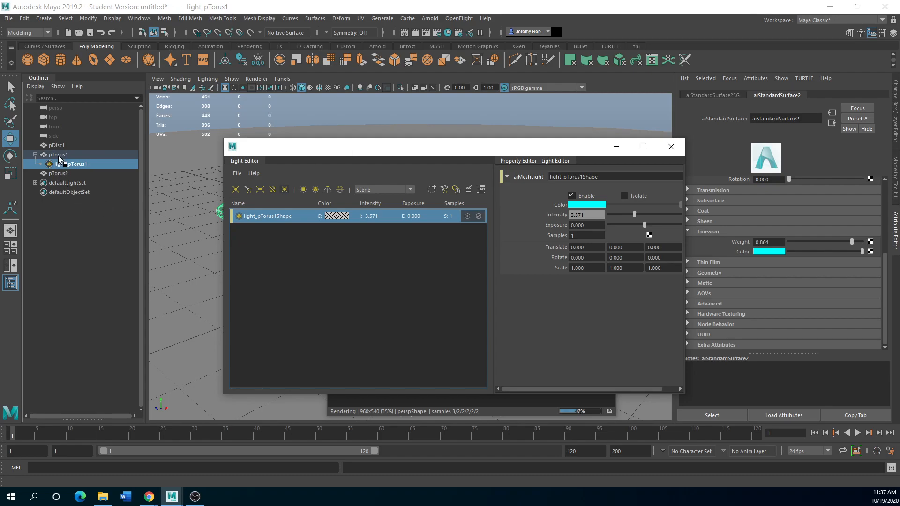
{"action": "left_click_drag", "start_coordinate": [257, 152], "coordinate": [284, 146]}
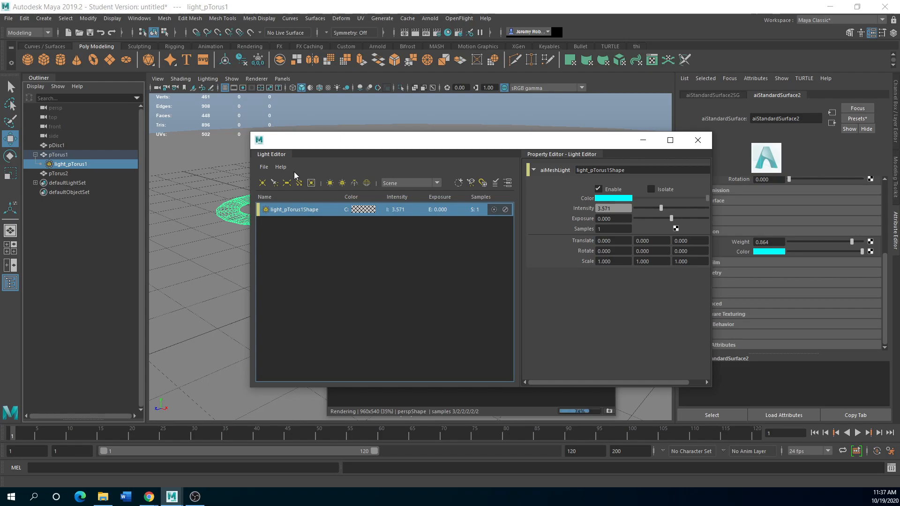
{"action": "left_click_drag", "start_coordinate": [294, 178], "coordinate": [448, 173]}
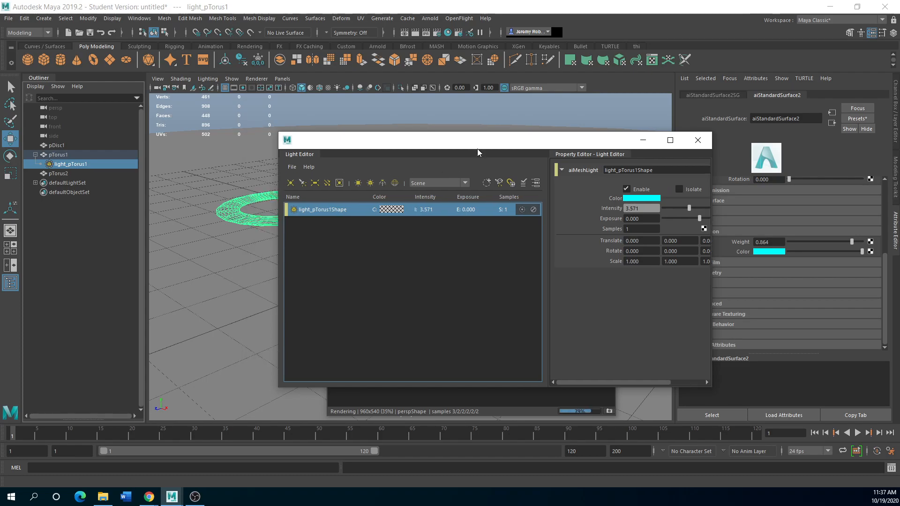
{"action": "left_click_drag", "start_coordinate": [483, 140], "coordinate": [0, 244]}
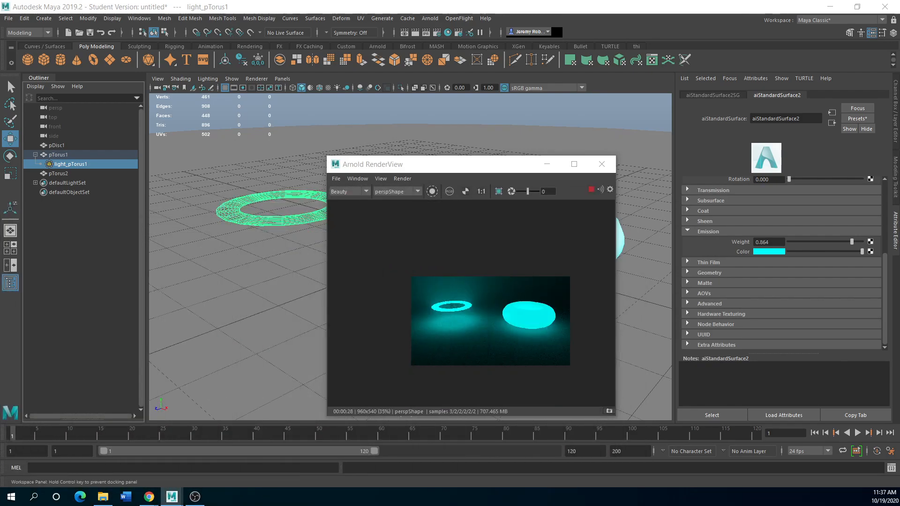
- Reposition the render view and compare the mesh light with the emissive torus in the enlarged render
{"action": "left_click_drag", "start_coordinate": [504, 169], "coordinate": [472, 142]}
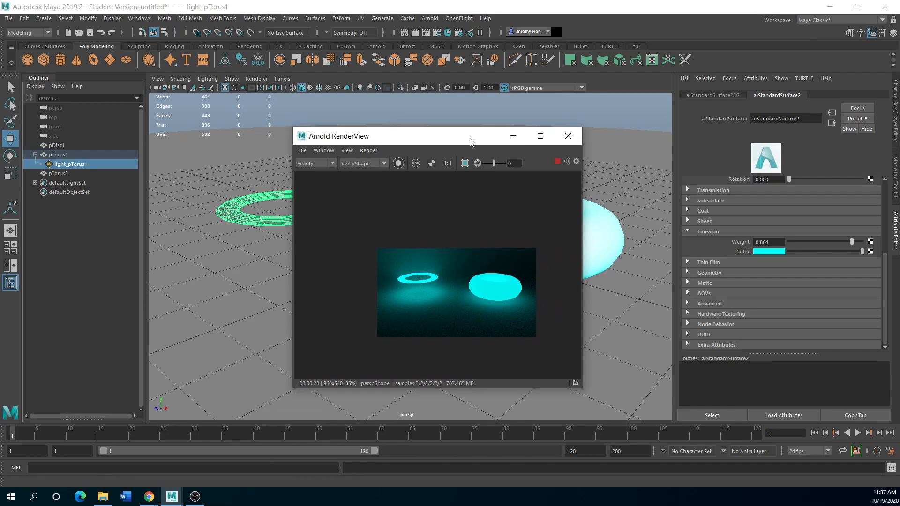
{"action": "scroll", "coordinate": [436, 284], "scroll_direction": "up", "scroll_amount": 2}
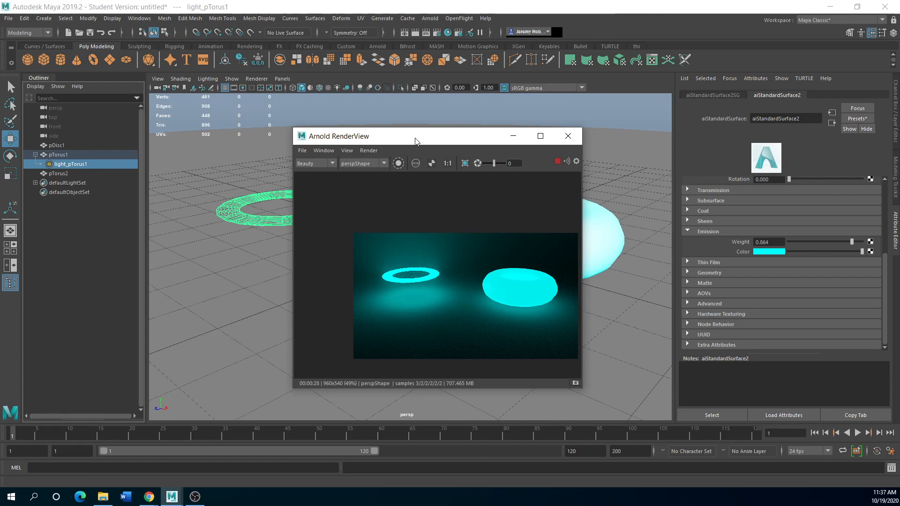
{"action": "left_click_drag", "start_coordinate": [416, 141], "coordinate": [474, 140]}
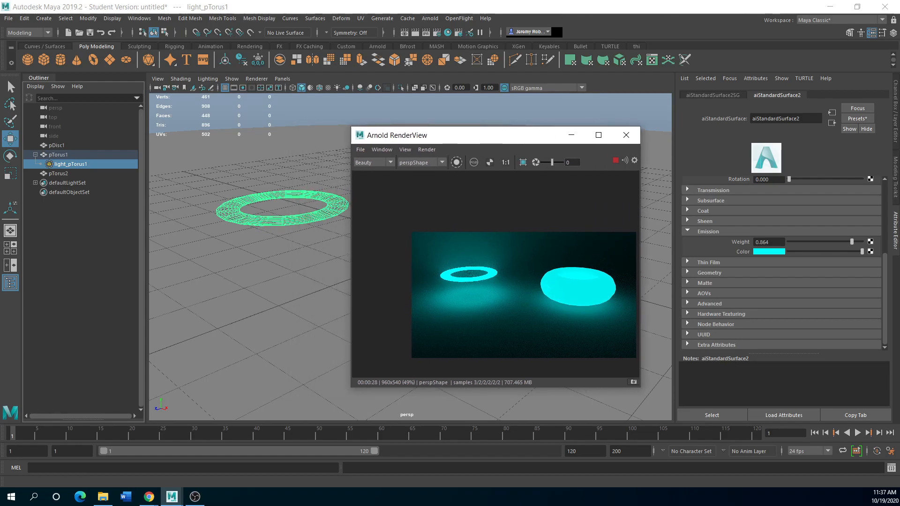